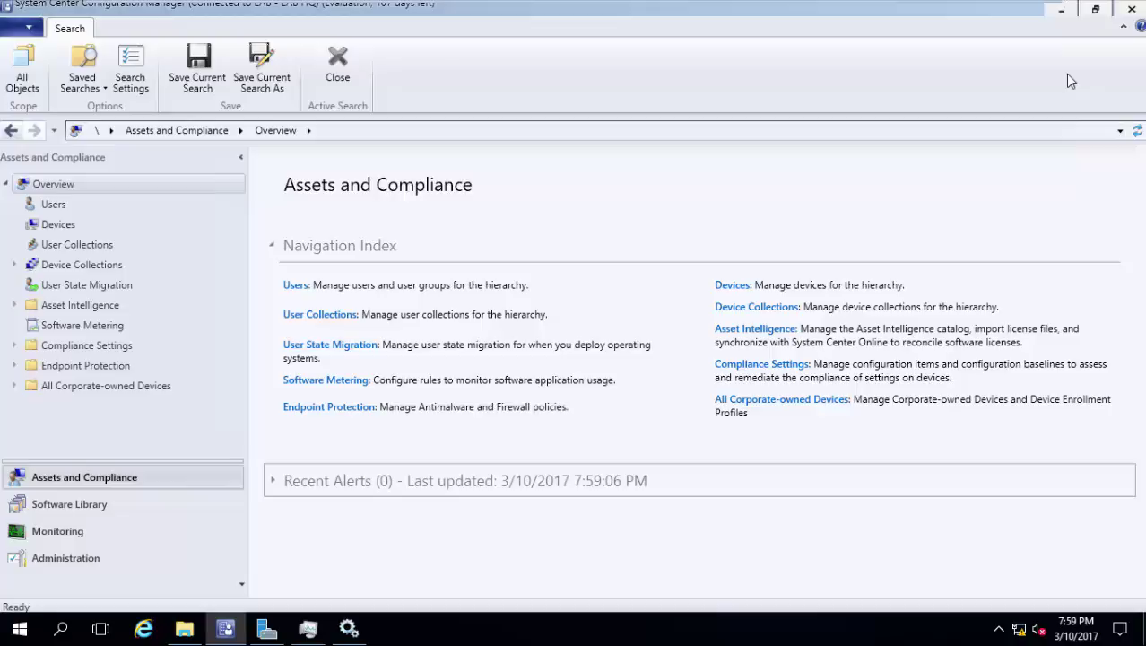
Open the Updates and Servicing list under Cloud Services in Administration and widen its Name column to show the full update names
{"action": "left_click", "coordinate": [132, 554]}
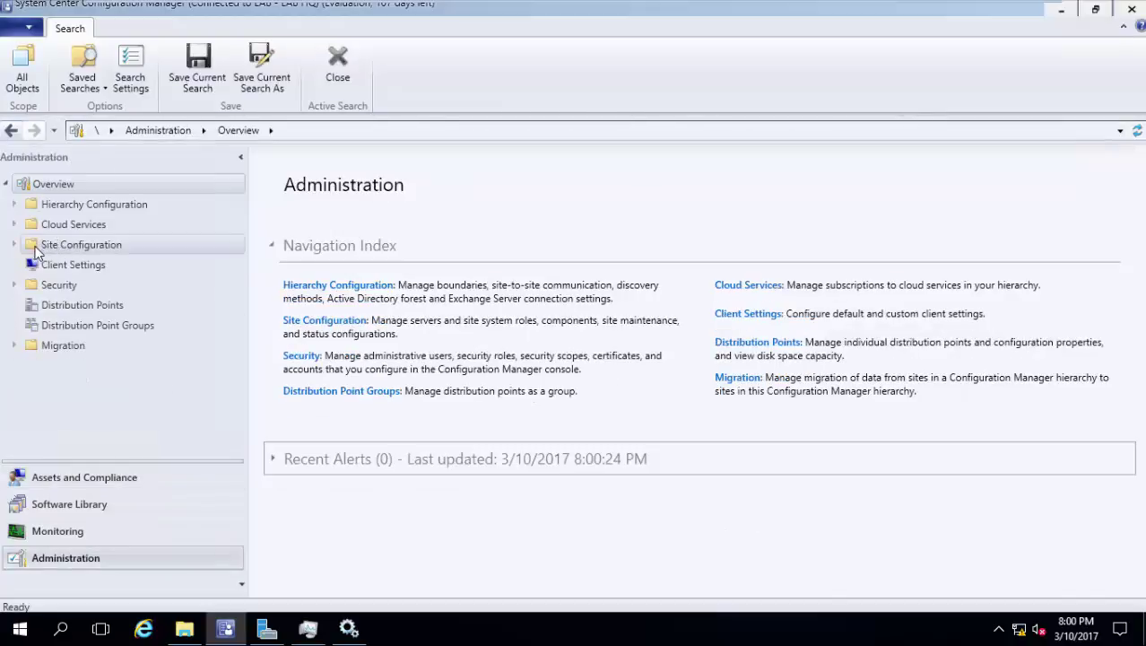
{"action": "left_click", "coordinate": [15, 224]}
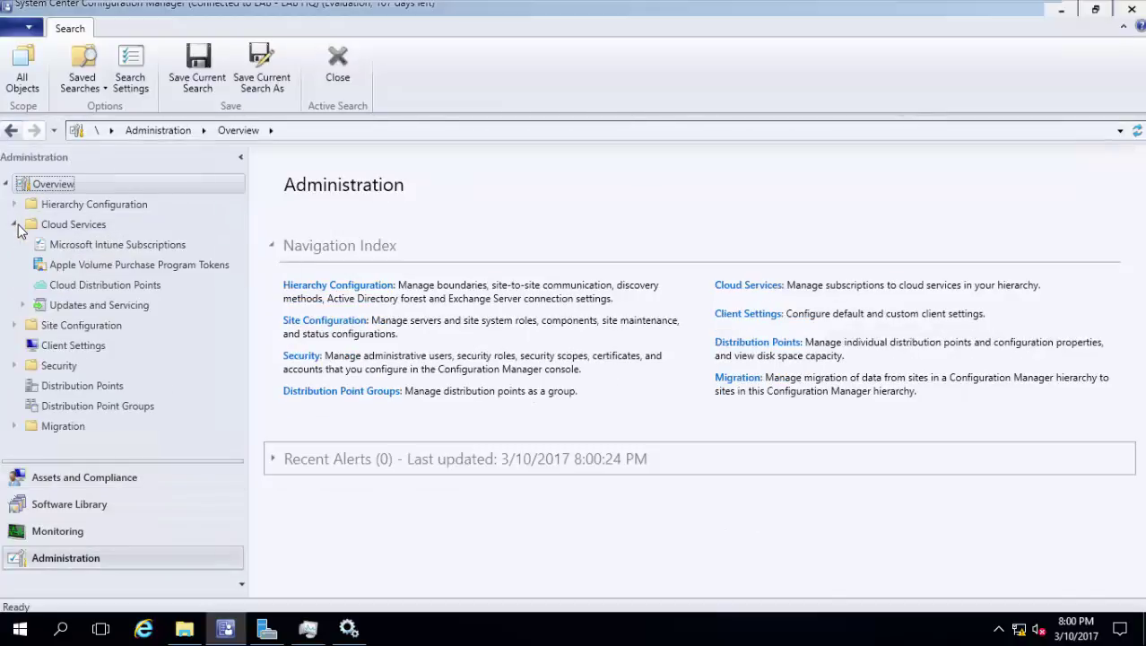
{"action": "left_click", "coordinate": [79, 306]}
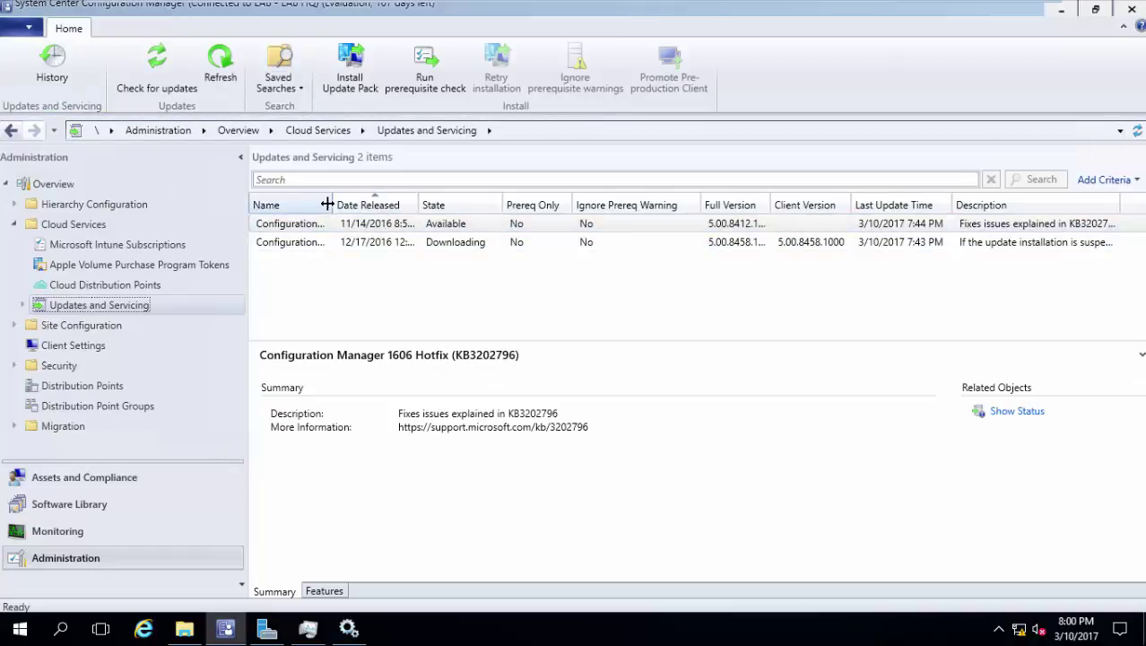
{"action": "left_click_drag", "start_coordinate": [327, 204], "coordinate": [483, 194]}
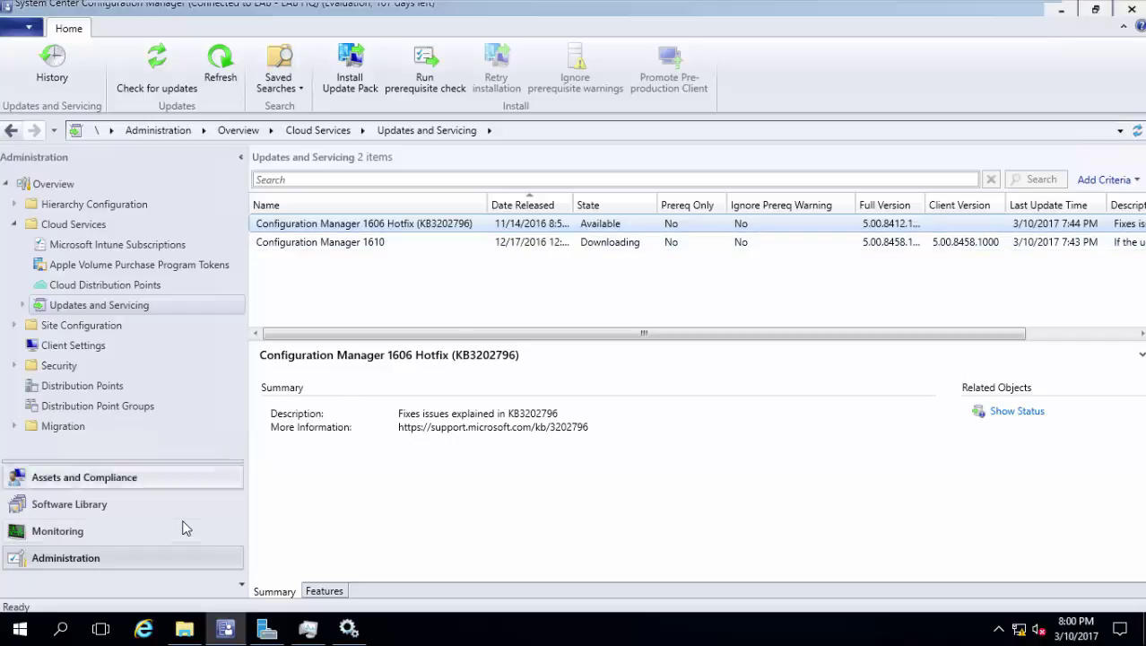
Switch to File Explorer and browse to C:\Program Files\Microsoft Configuration Manager\EasySetupPayload to inspect the downloaded update packages
{"action": "left_click", "coordinate": [184, 627]}
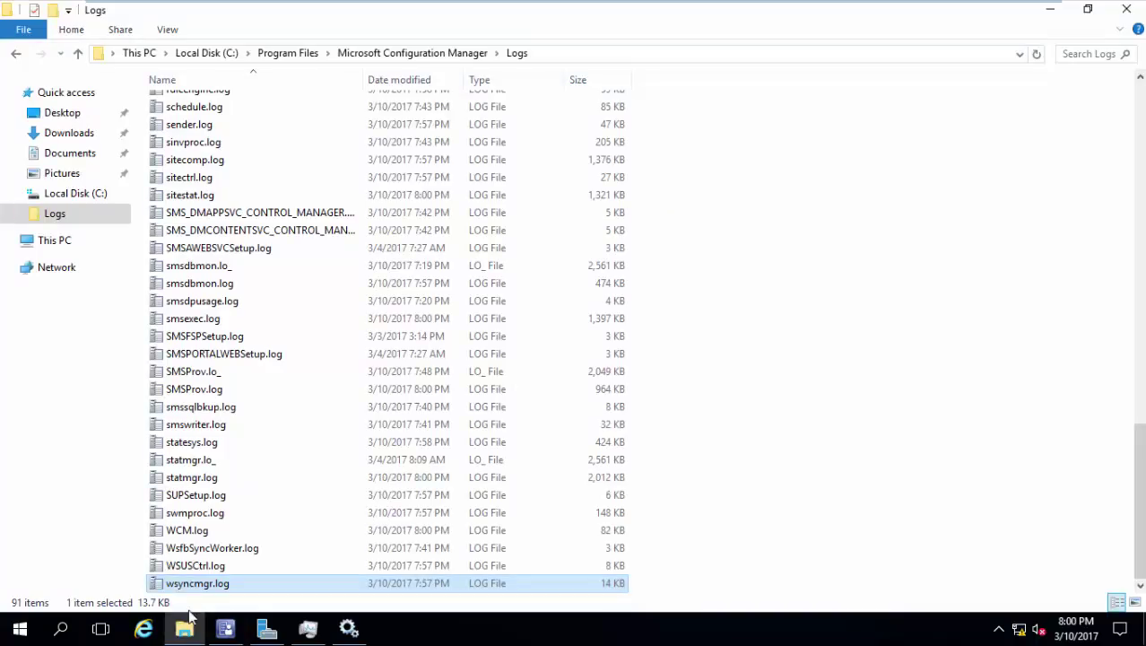
{"action": "left_click", "coordinate": [54, 241]}
{"action": "double_click", "coordinate": [263, 226]}
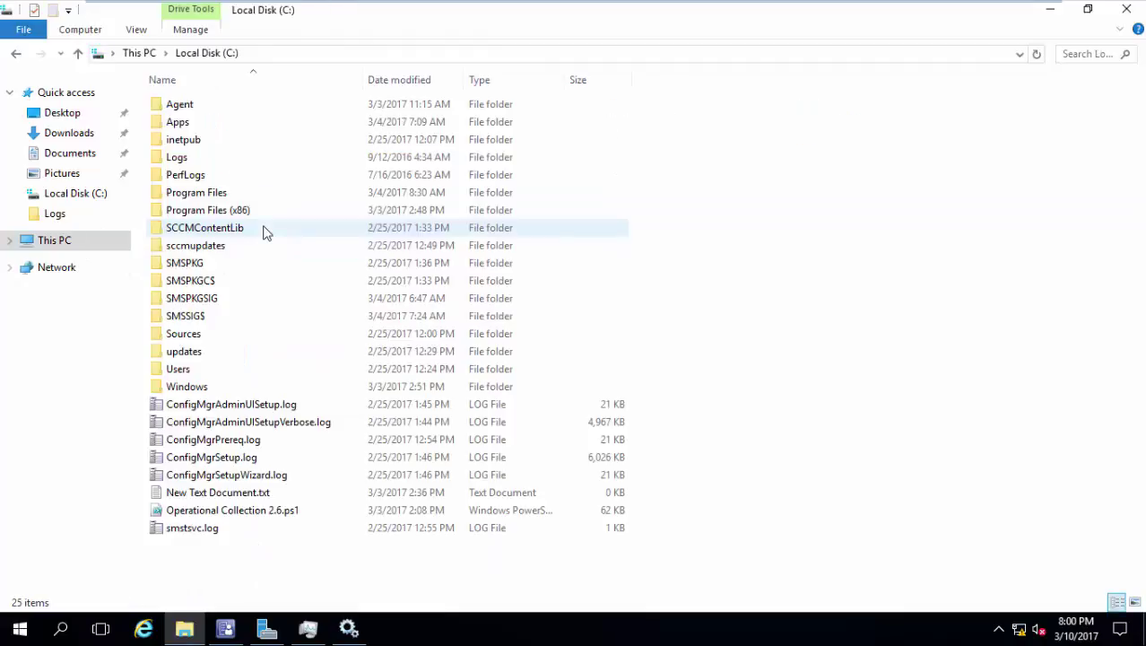
{"action": "double_click", "coordinate": [259, 192]}
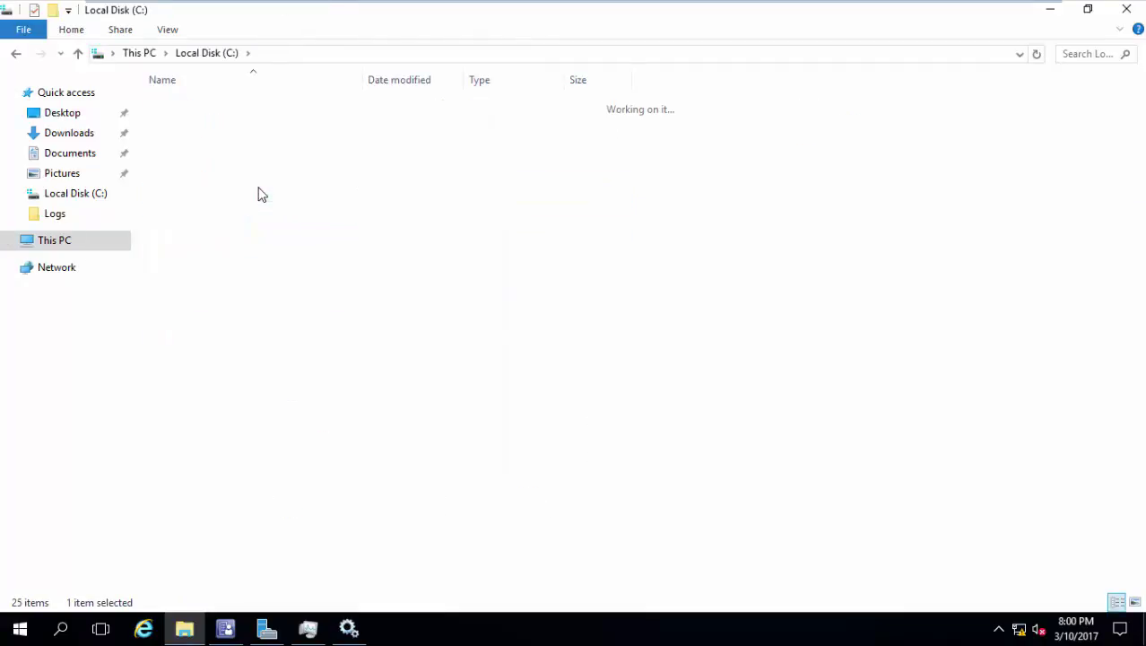
{"action": "double_click", "coordinate": [280, 175]}
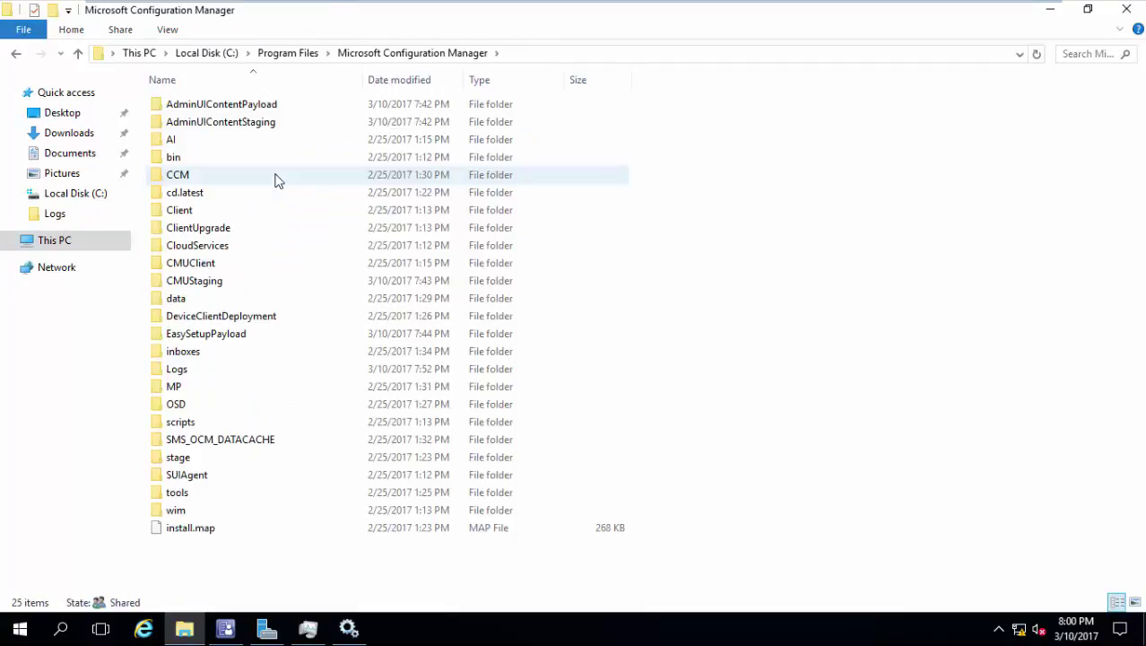
{"action": "double_click", "coordinate": [240, 334]}
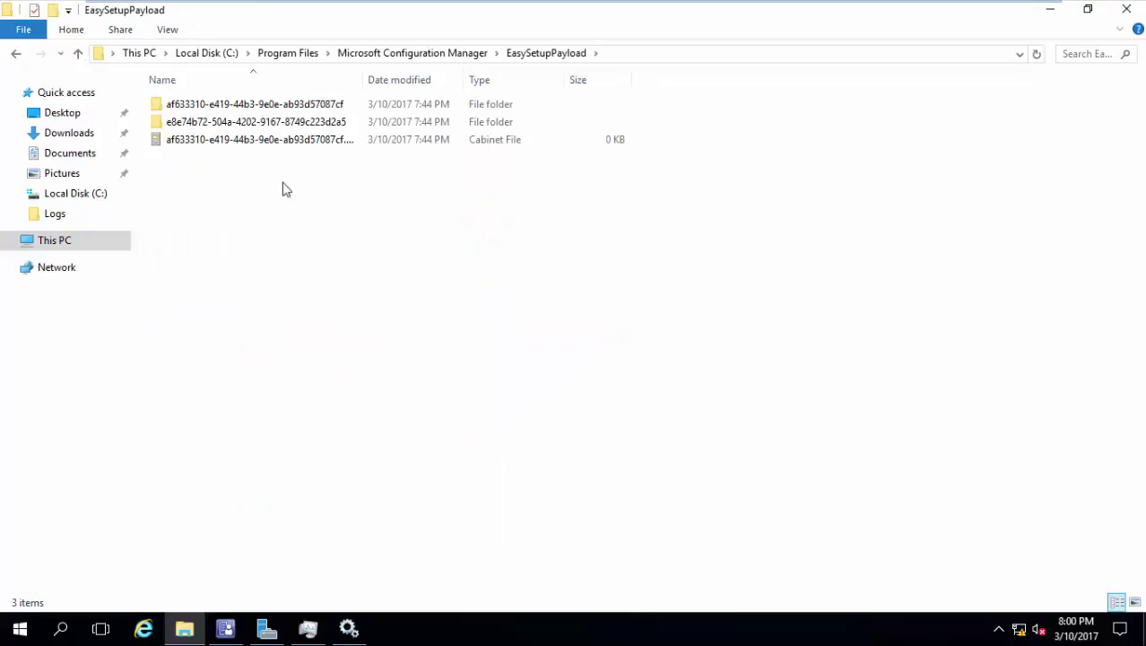
{"action": "left_click_drag", "start_coordinate": [647, 100], "coordinate": [493, 118]}
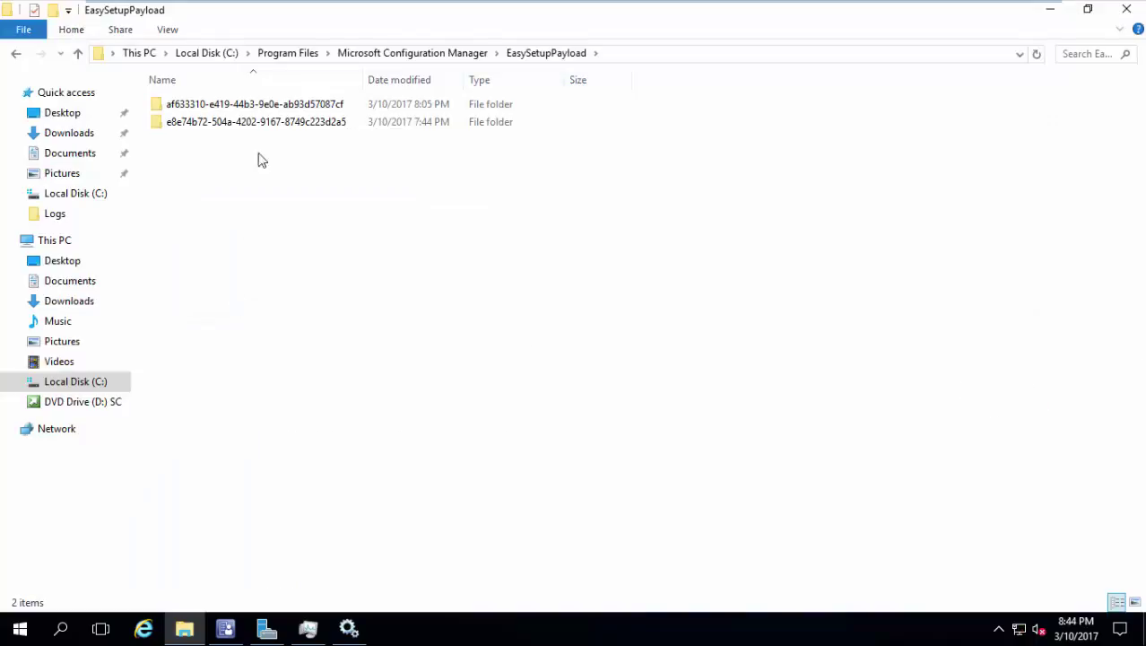
Examine the contents of the af633310-e419-44b3-9e0e-ab93d57087cf package folder and the files in its redist subfolder
{"action": "double_click", "coordinate": [282, 110]}
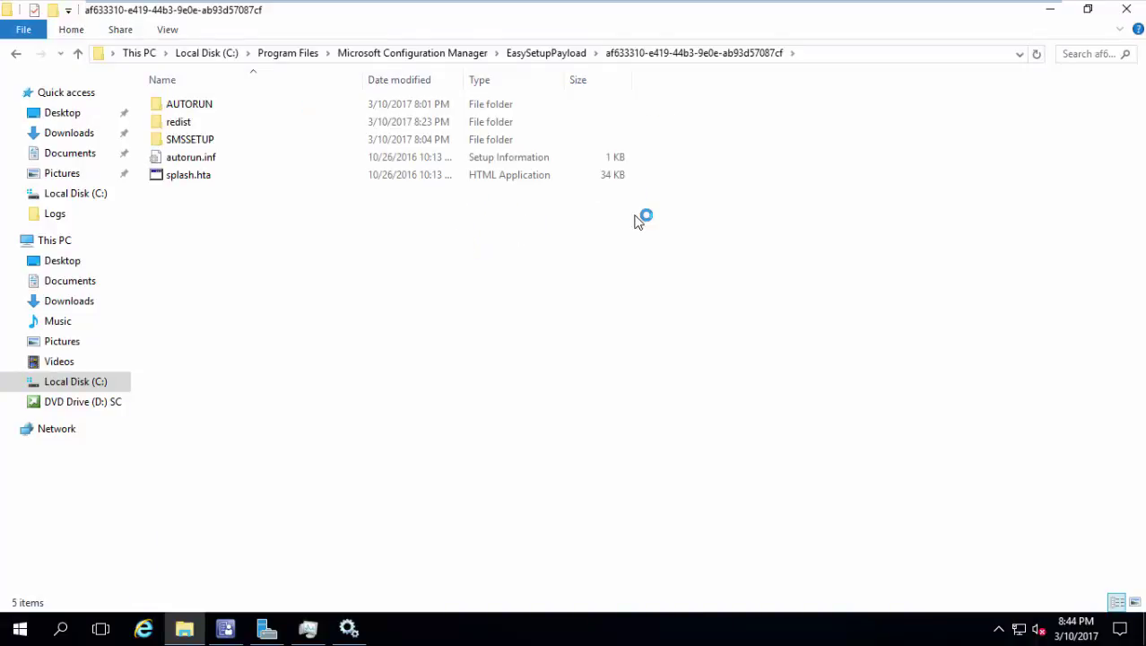
{"action": "left_click_drag", "start_coordinate": [356, 252], "coordinate": [249, 87]}
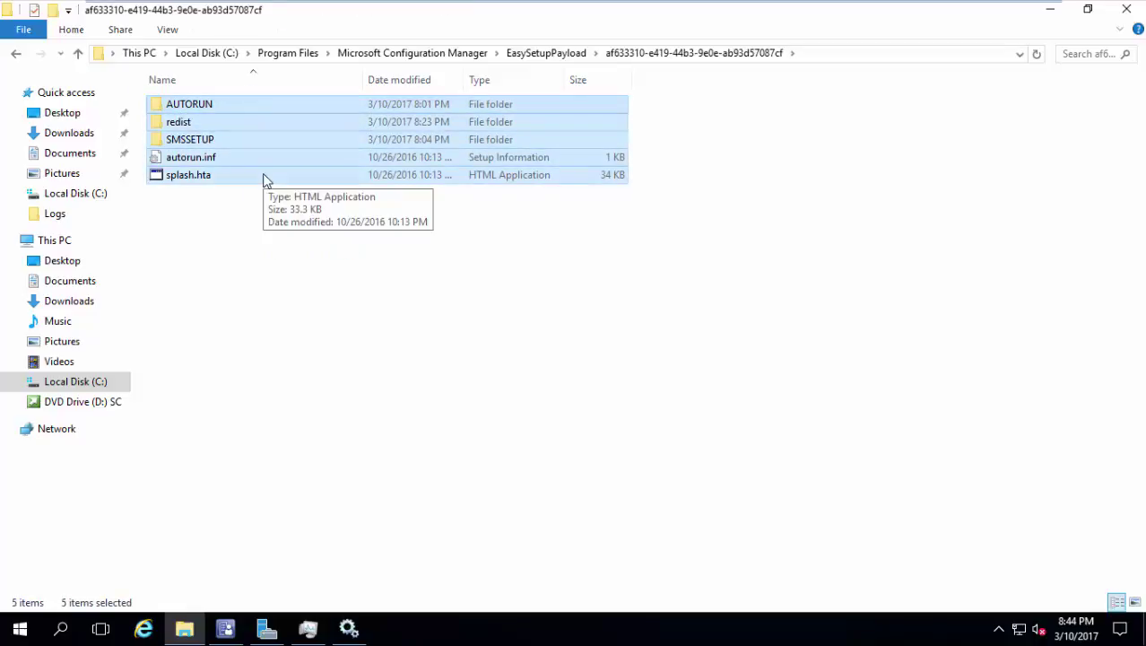
{"action": "double_click", "coordinate": [258, 123]}
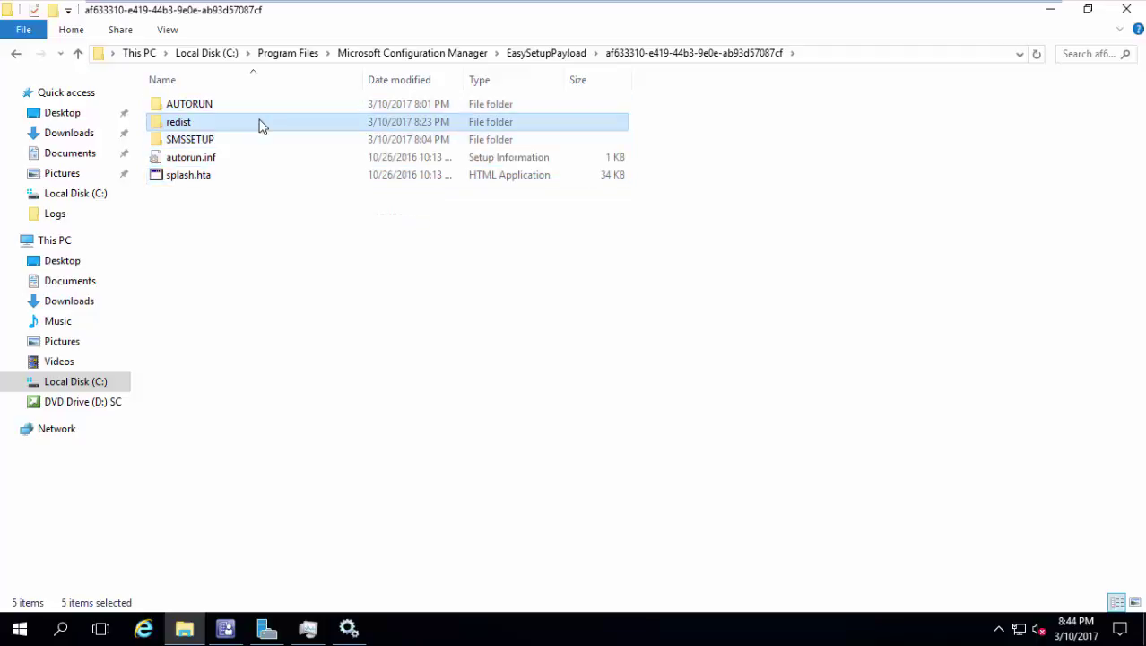
{"action": "scroll", "coordinate": [806, 212], "scroll_direction": "down", "scroll_amount": 7}
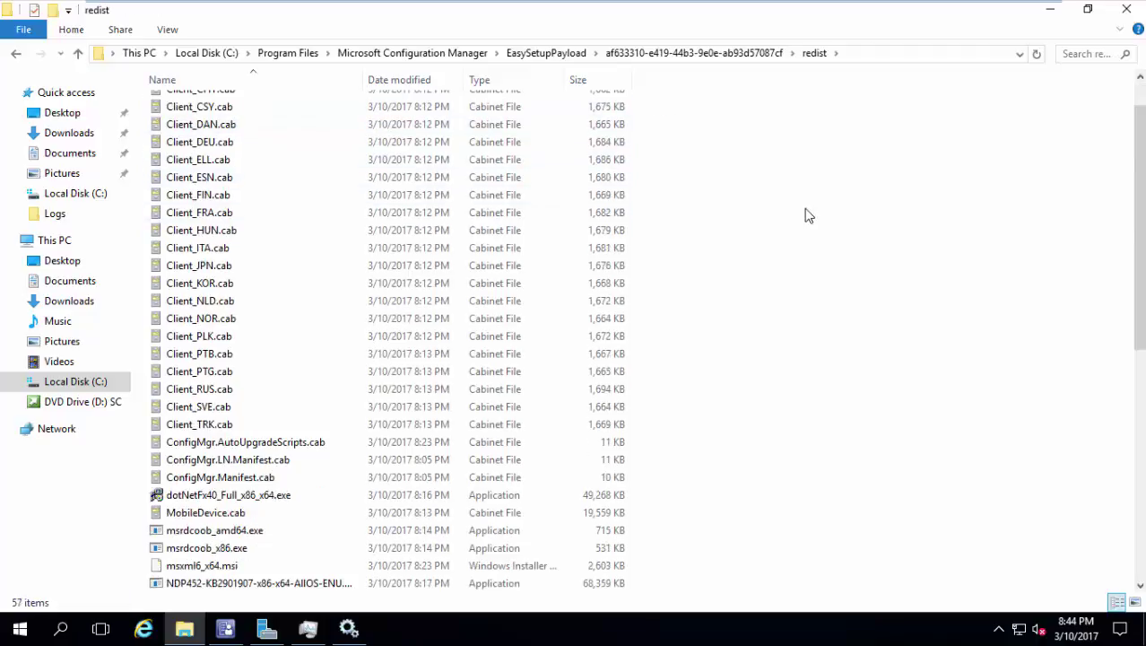
{"action": "scroll", "coordinate": [806, 216], "scroll_direction": "down", "scroll_amount": 3}
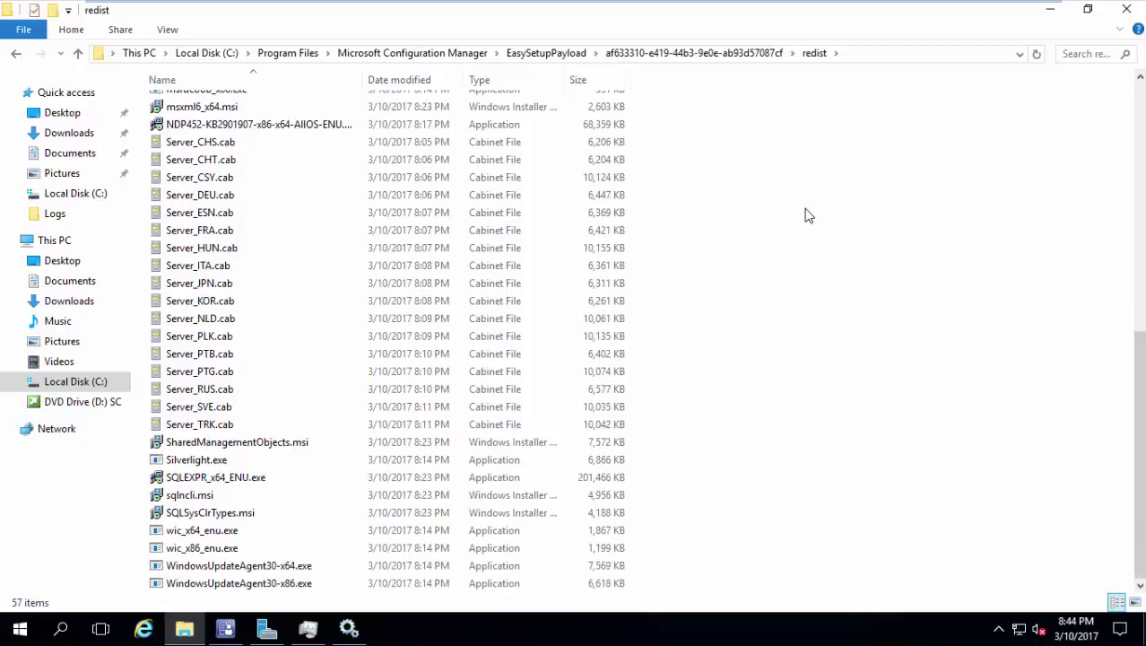
{"action": "scroll", "coordinate": [806, 216], "scroll_direction": "up", "scroll_amount": 10}
Return to the EasySetupPayload folder through Microsoft Configuration Manager and select the af633310-e419-44b3-9e0e-ab93d57087cf package folder
{"action": "left_click", "coordinate": [393, 53]}
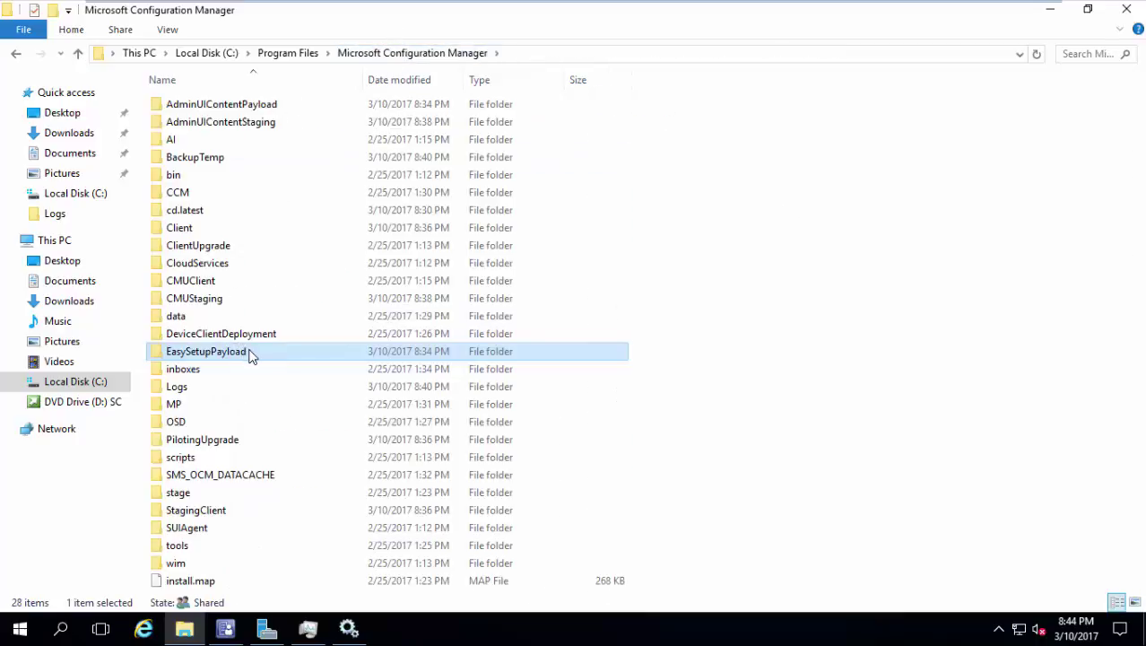
{"action": "double_click", "coordinate": [250, 356]}
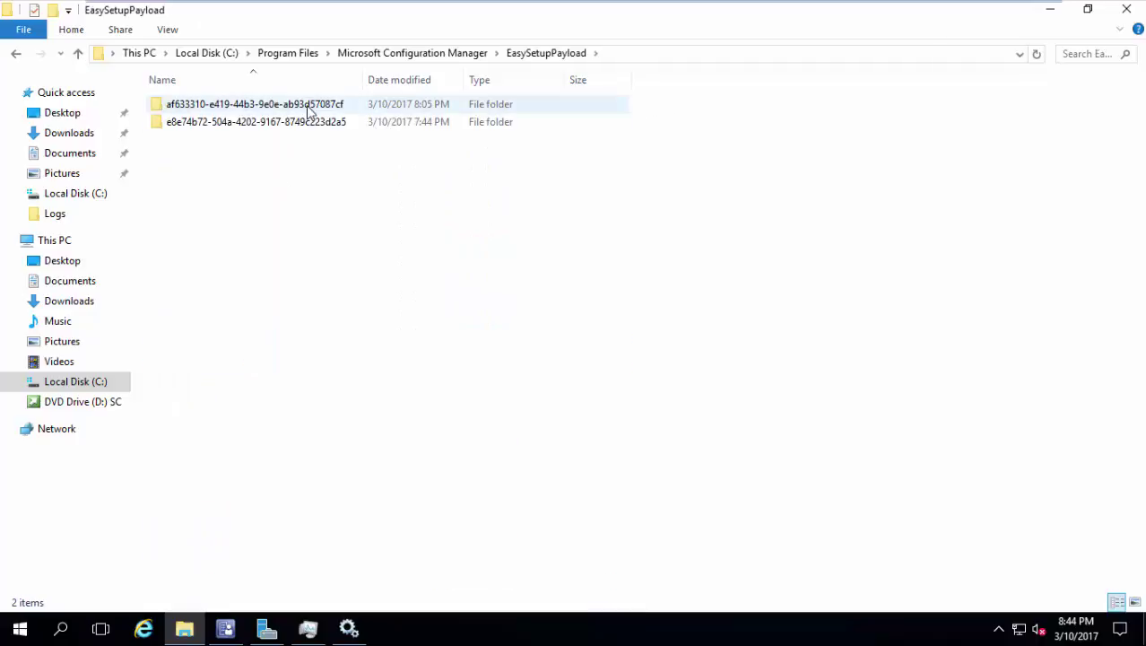
{"action": "left_click", "coordinate": [310, 106]}
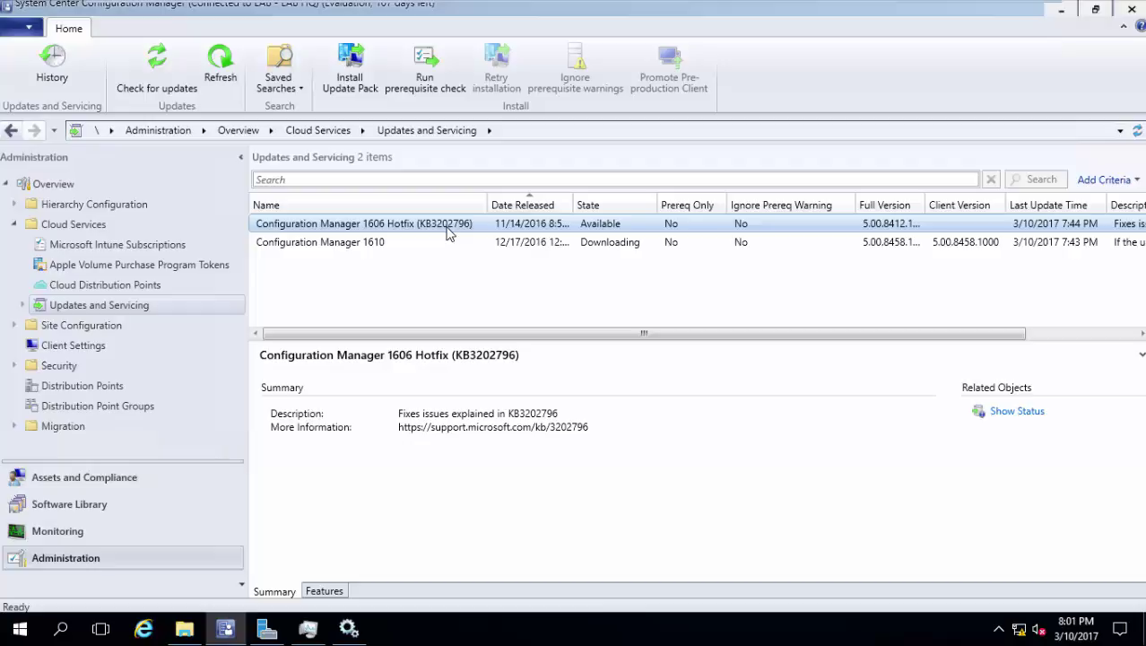
Run the prerequisite check for Configuration Manager 1606 Hotfix (KB3202796) and widen the State column to read its progress
{"action": "right_click", "coordinate": [401, 233]}
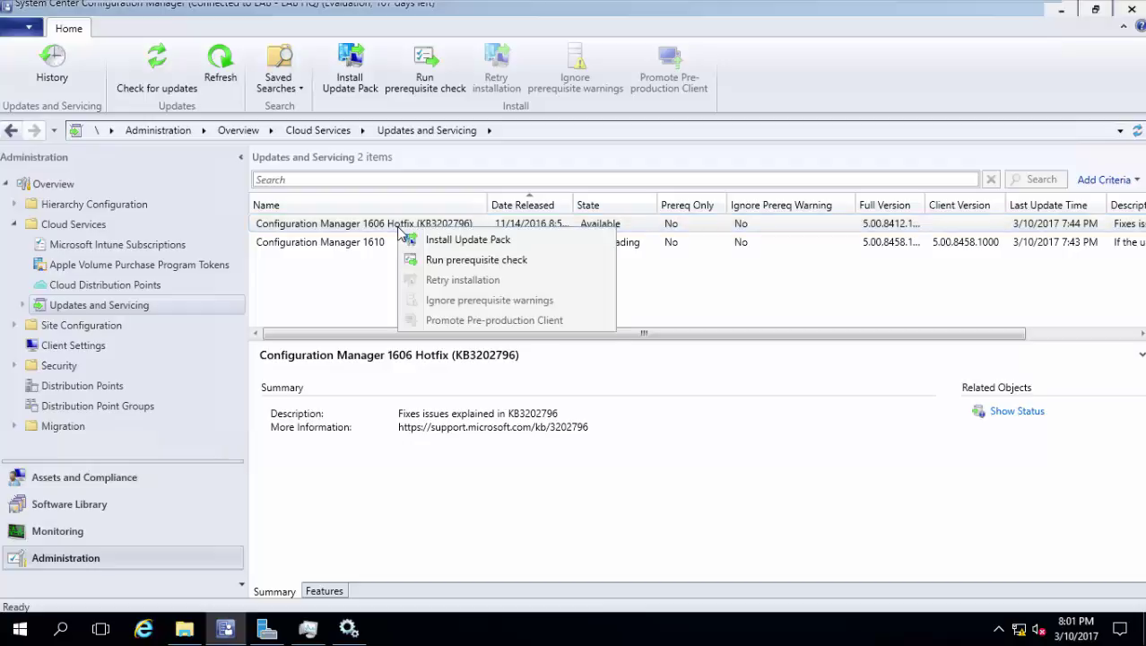
{"action": "left_click", "coordinate": [447, 261]}
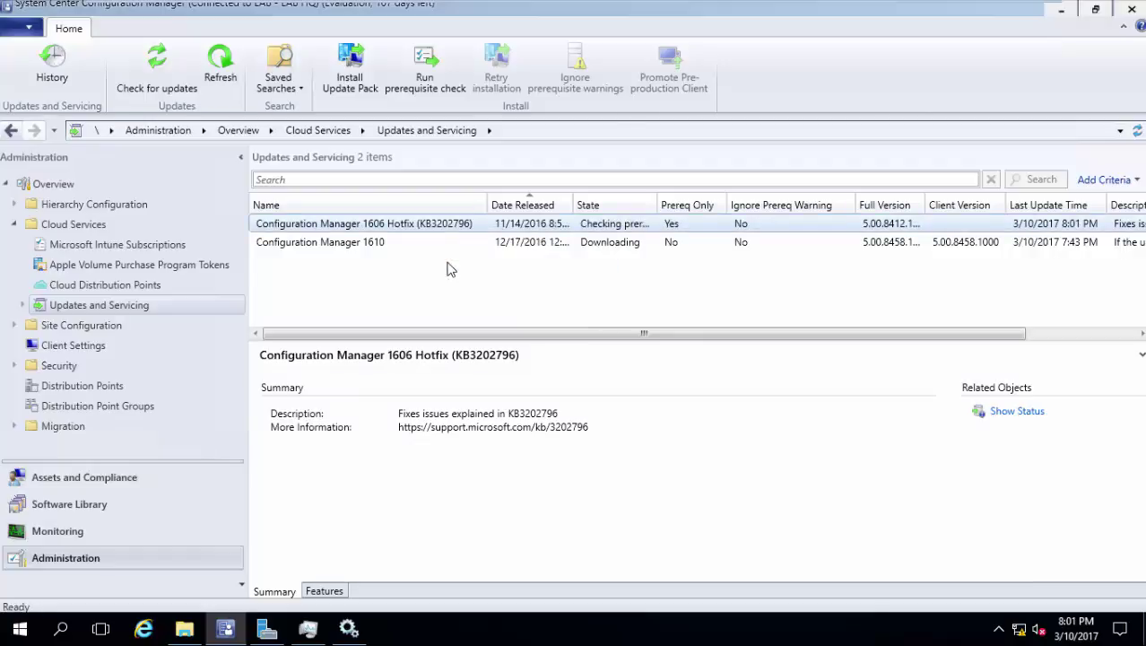
{"action": "left_click_drag", "start_coordinate": [658, 206], "coordinate": [717, 205]}
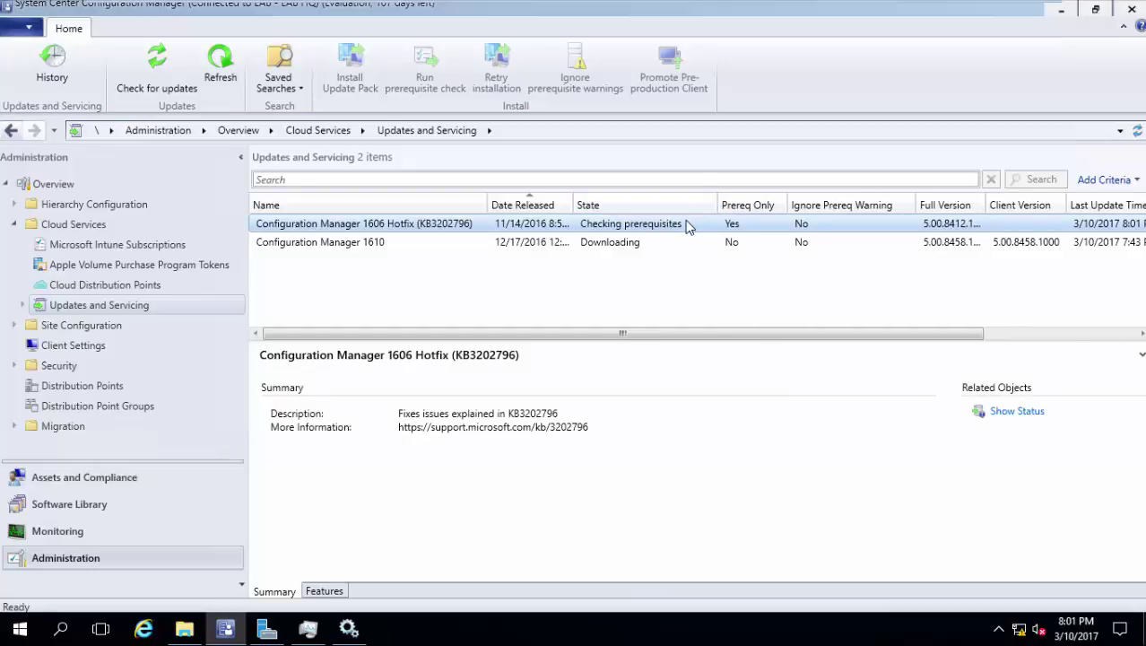
{"action": "left_click", "coordinate": [15, 427]}
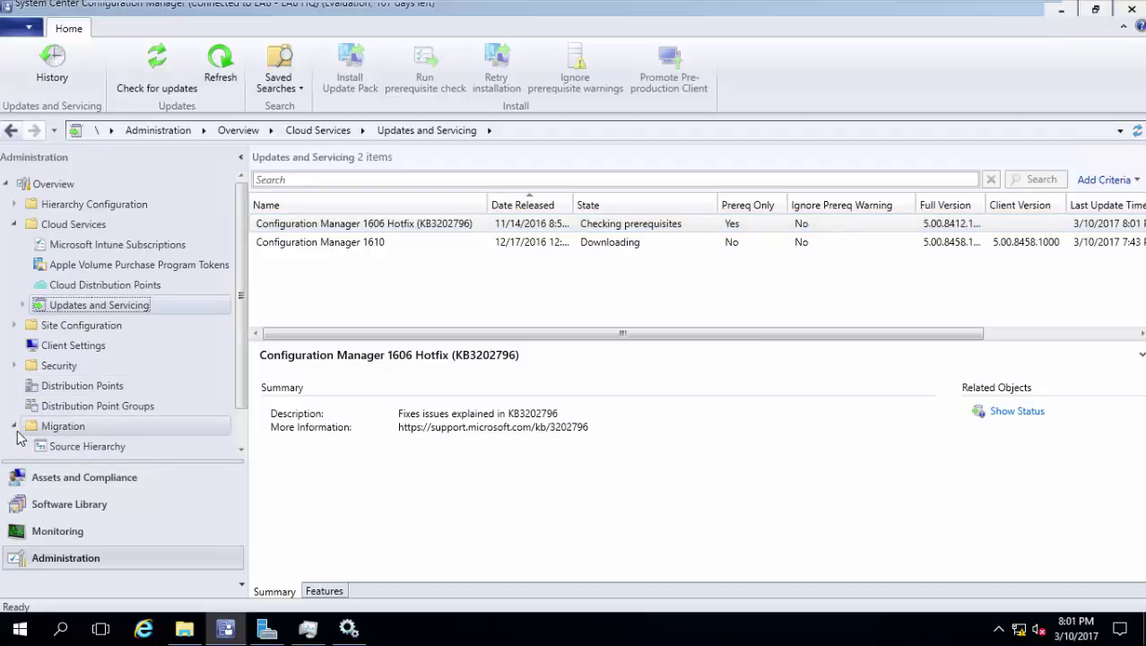
{"action": "double_click", "coordinate": [96, 427]}
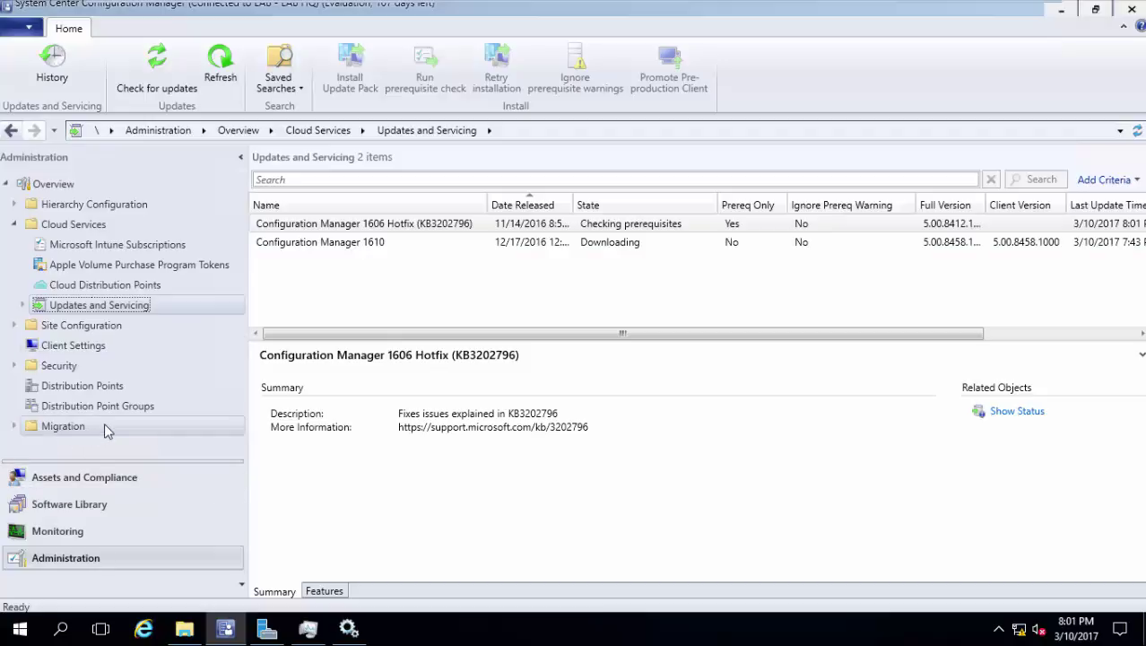
Show the hotfix's detailed installation status and review its Replication, Prerequisite Check and Installation phases
{"action": "left_click", "coordinate": [1005, 416]}
{"action": "left_click", "coordinate": [324, 226]}
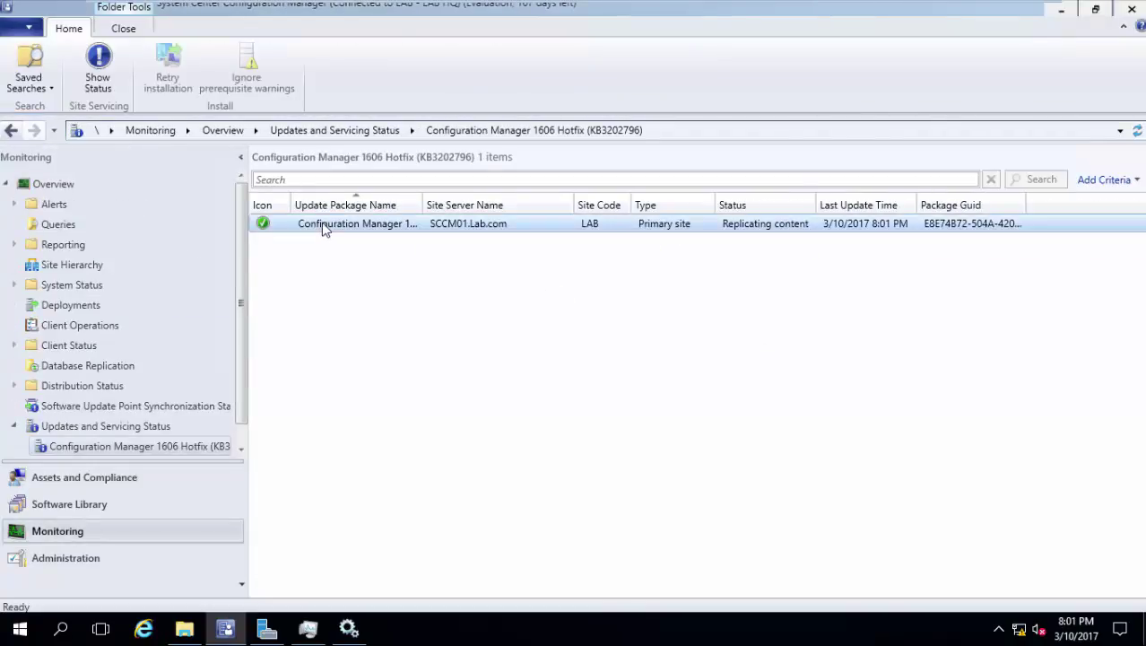
{"action": "left_click", "coordinate": [98, 64]}
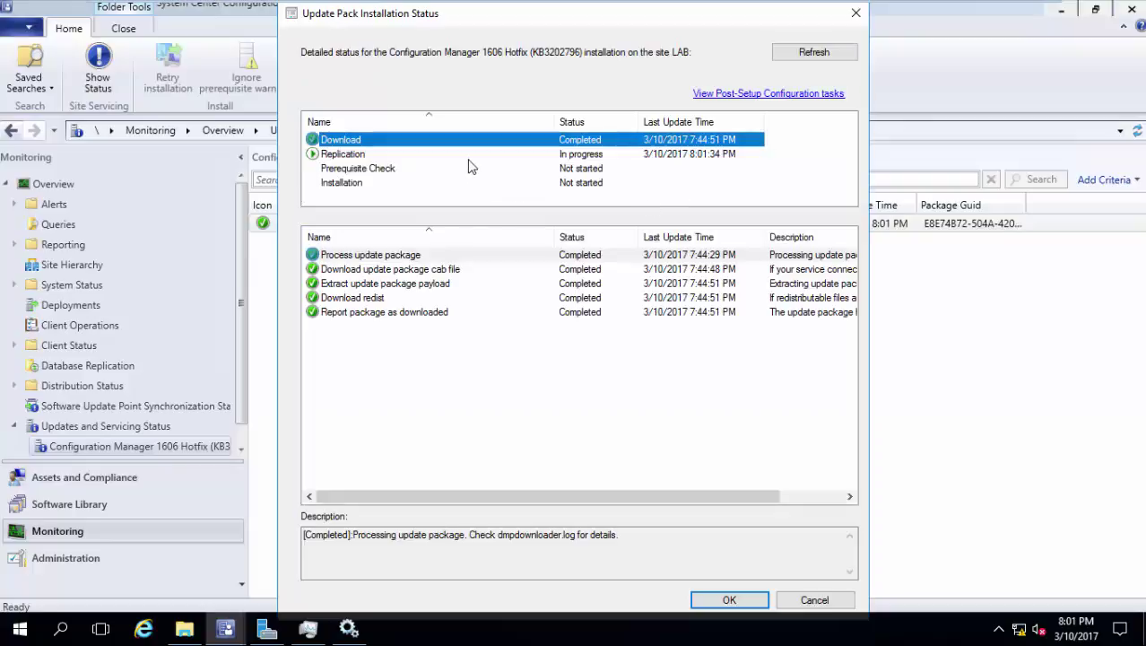
{"action": "left_click", "coordinate": [466, 156]}
{"action": "left_click", "coordinate": [455, 169]}
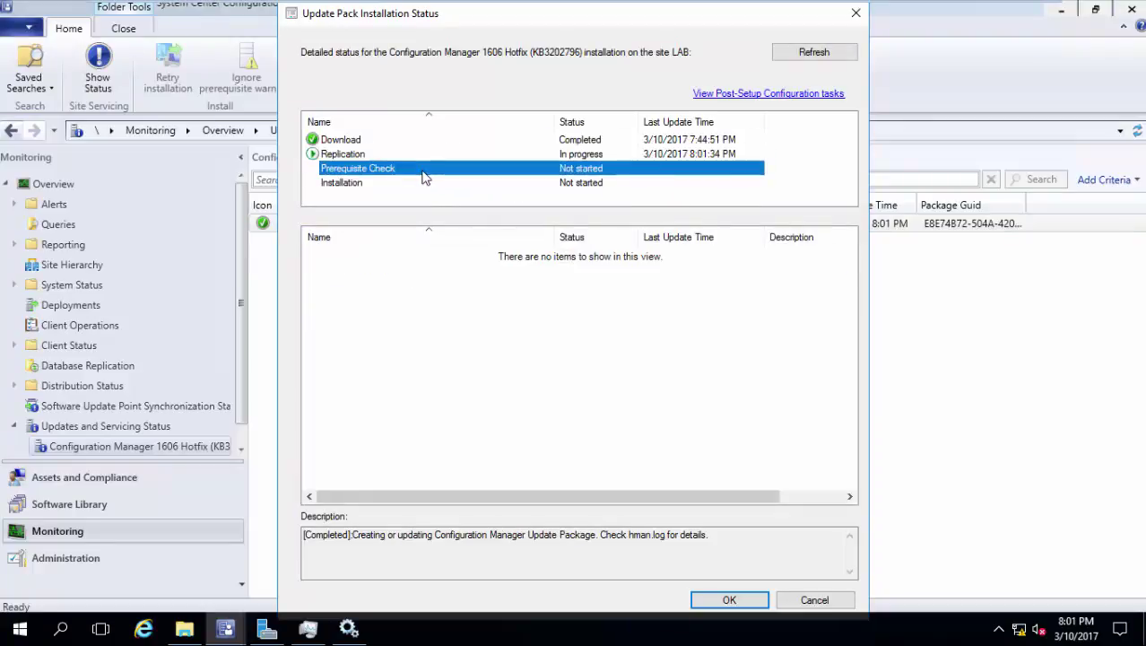
{"action": "left_click", "coordinate": [376, 182]}
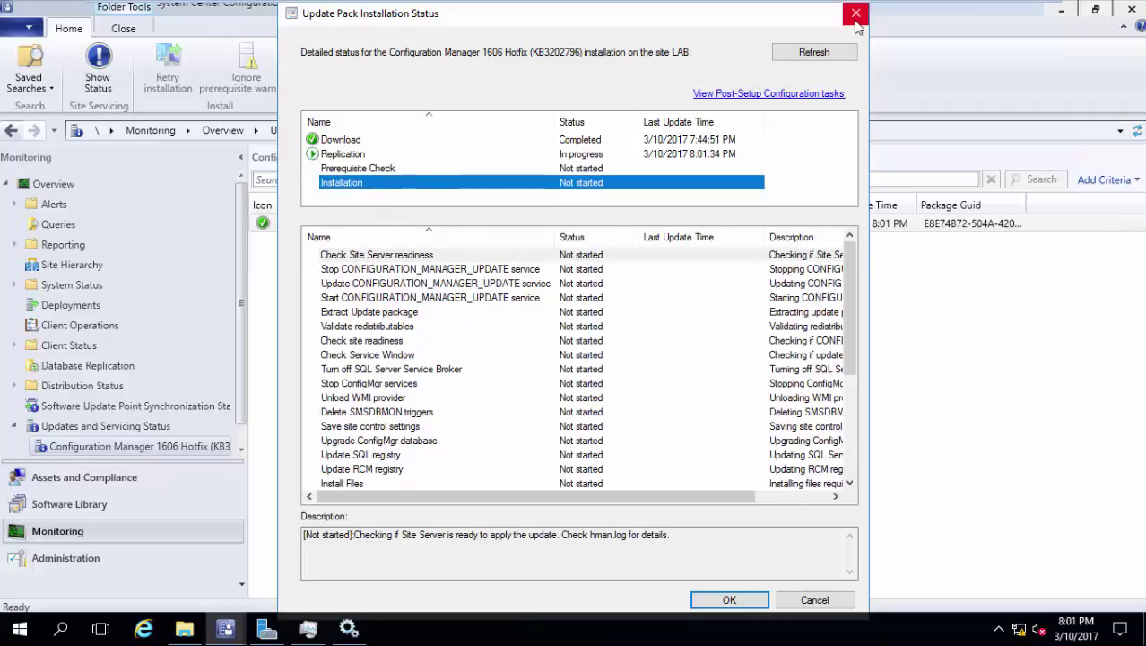
{"action": "left_click", "coordinate": [856, 13]}
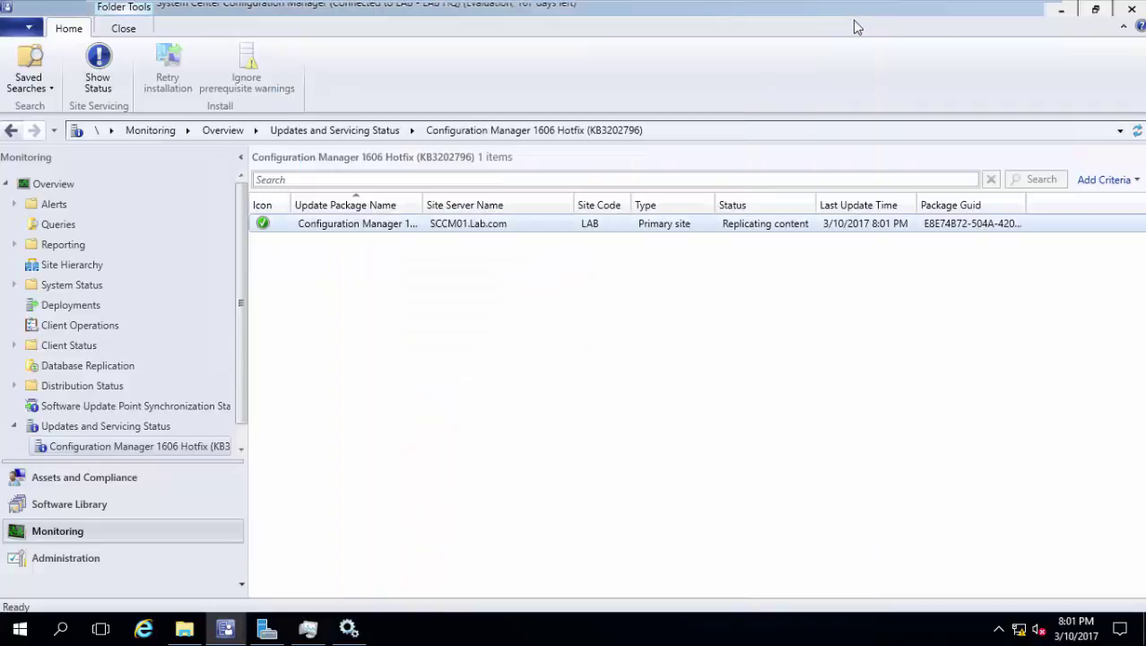
Recheck the hotfix under Updates and Servicing Status, and return to Updates and Servicing in Administration to examine the update states
{"action": "left_click", "coordinate": [77, 429]}
{"action": "left_click", "coordinate": [80, 446]}
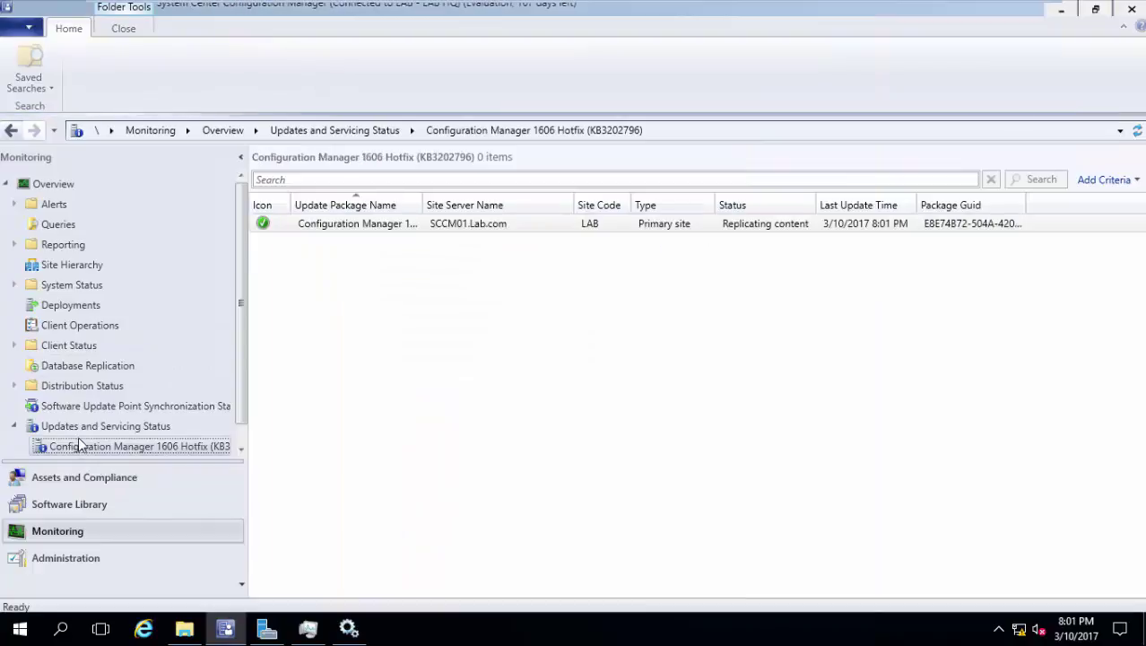
{"action": "left_click", "coordinate": [69, 558]}
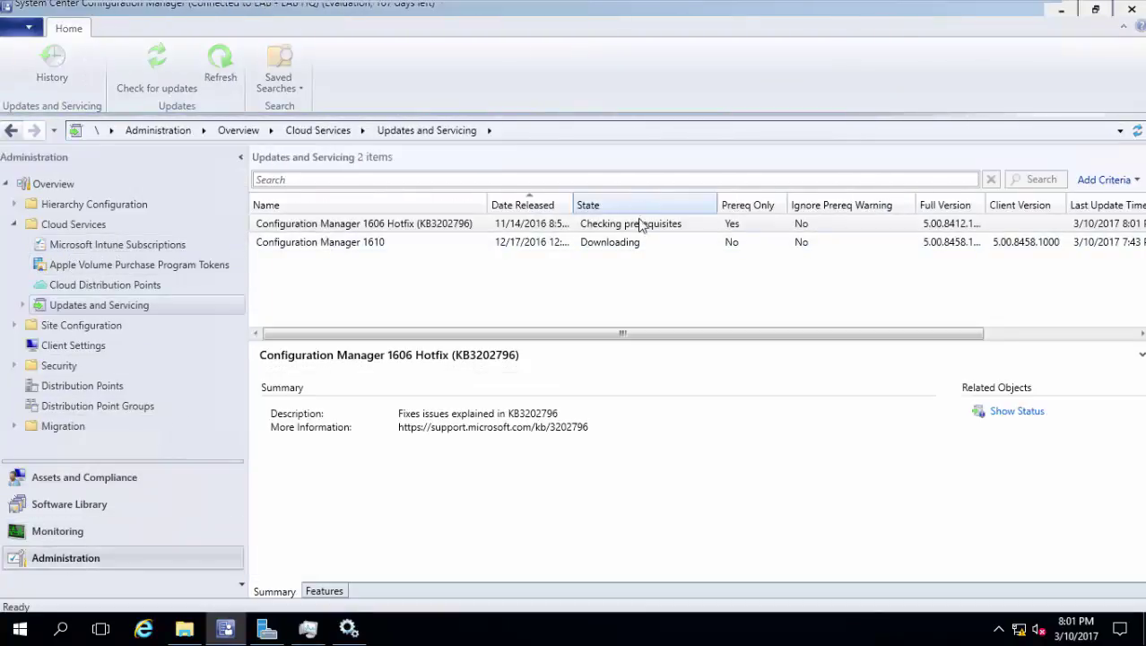
{"action": "left_click", "coordinate": [608, 223]}
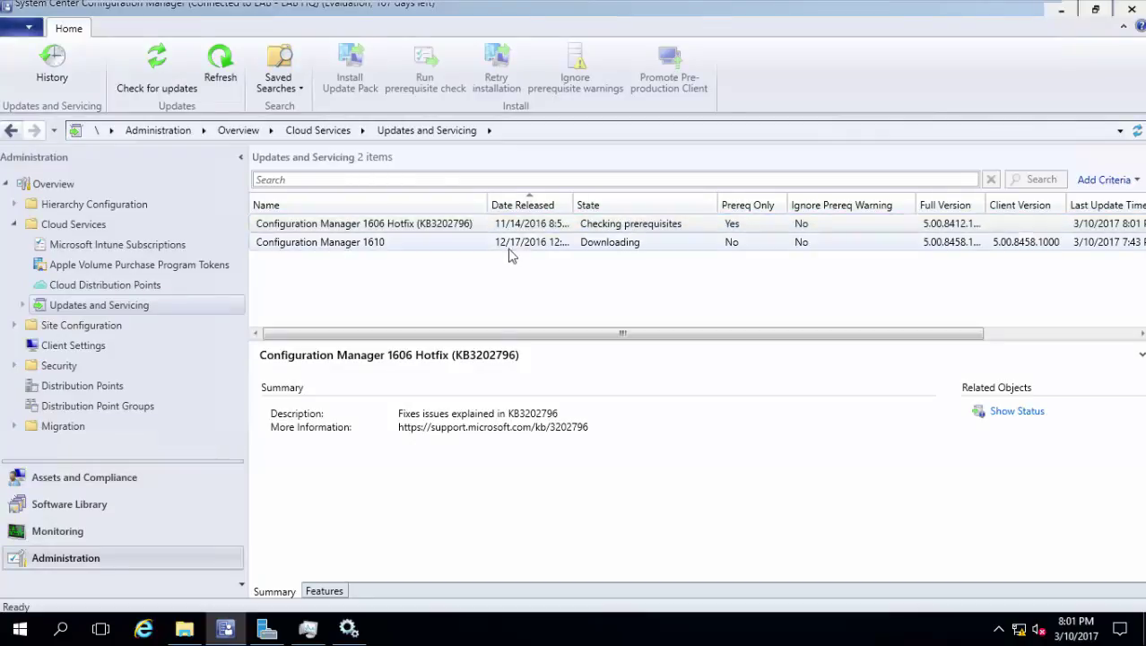
{"action": "left_click", "coordinate": [449, 245]}
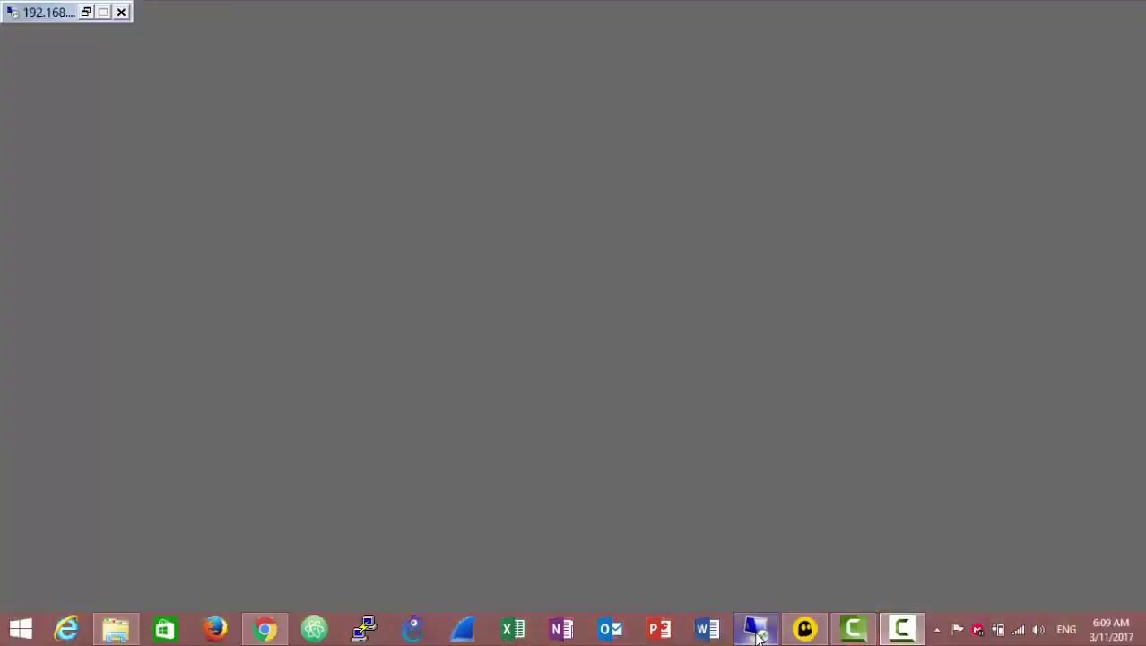
Install the Configuration Manager 1606 Hotfix (KB3202796) update pack, accepting the License Terms and Privacy Statement without ignoring prerequisite warnings
{"action": "left_click", "coordinate": [756, 631]}
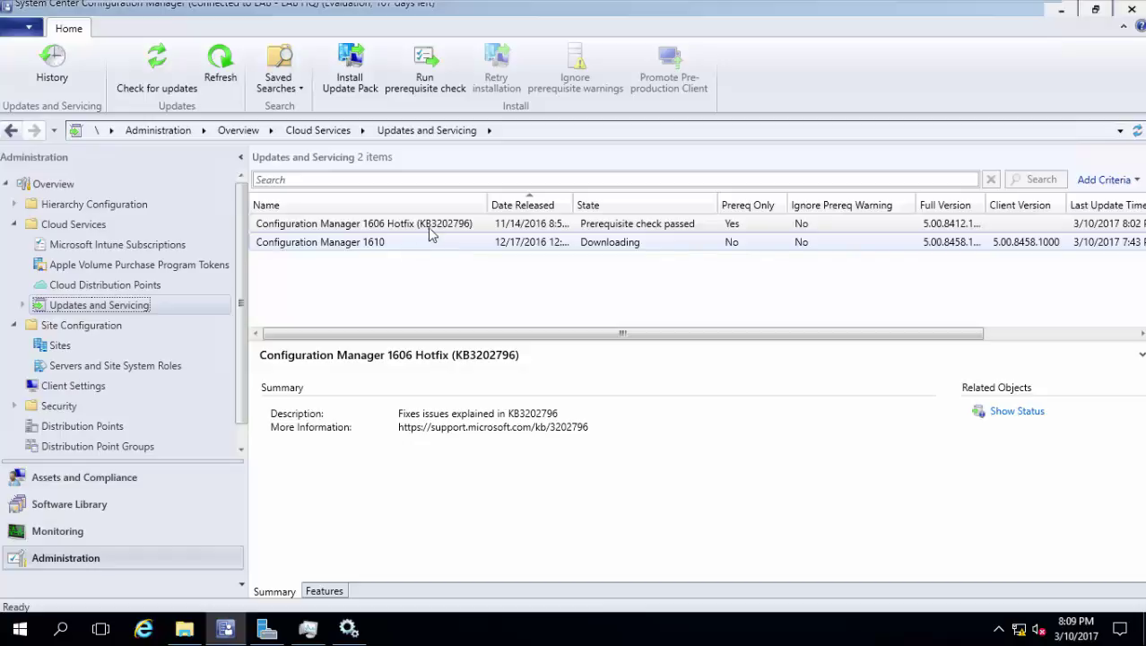
{"action": "left_click", "coordinate": [363, 79]}
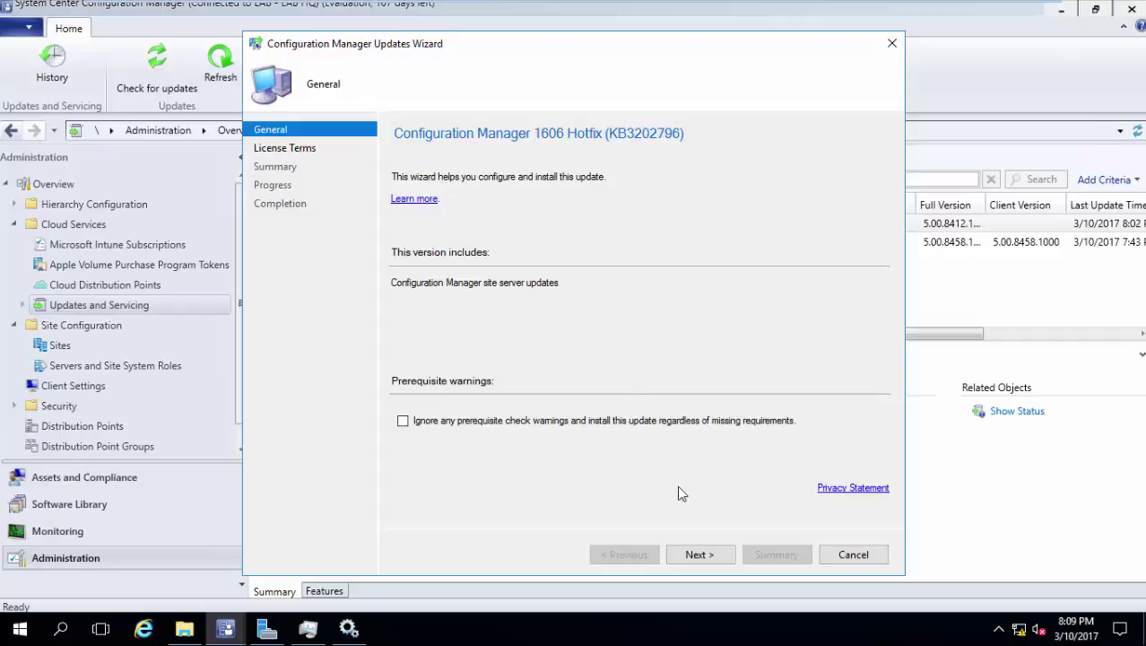
{"action": "left_click", "coordinate": [699, 555]}
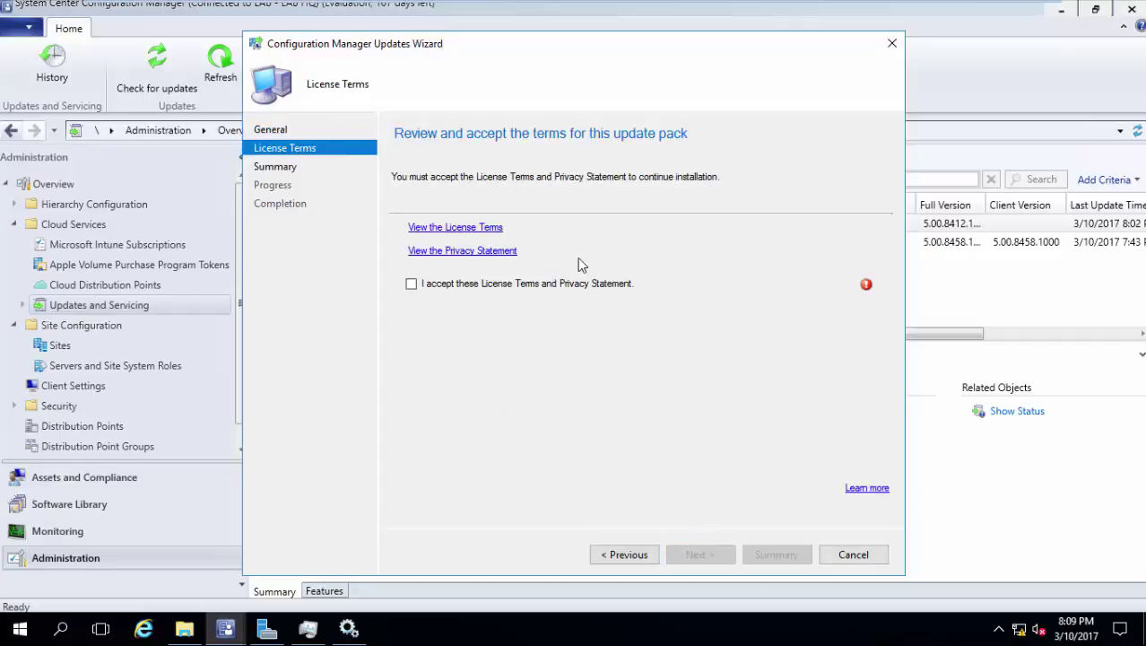
{"action": "left_click", "coordinate": [584, 287]}
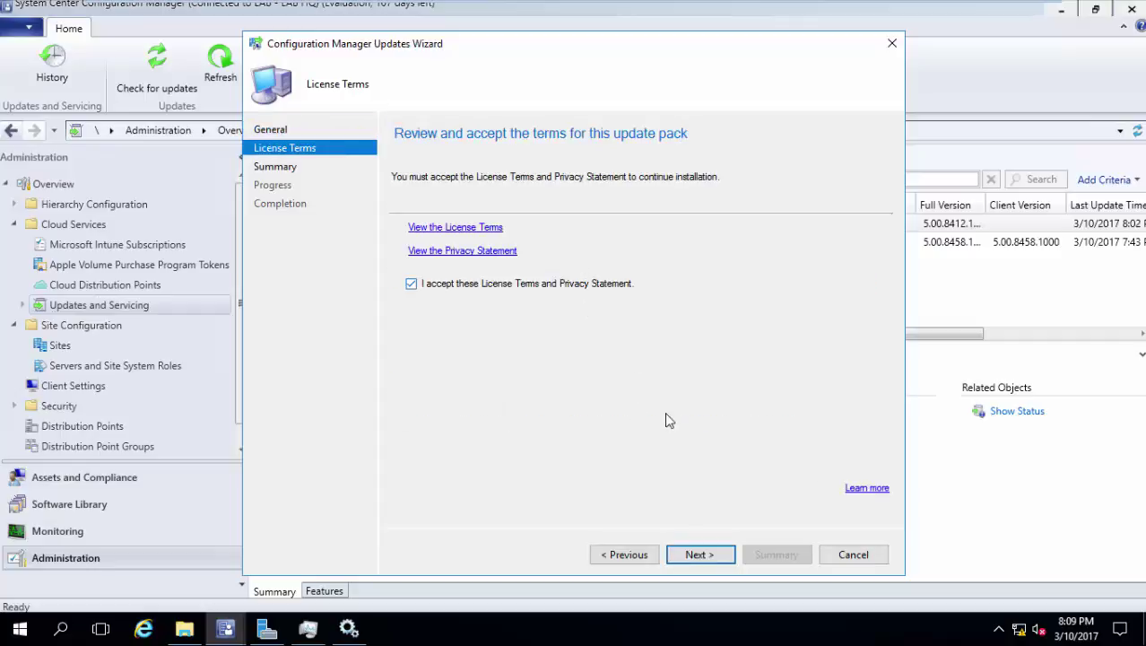
{"action": "left_click", "coordinate": [701, 555]}
{"action": "left_click", "coordinate": [702, 555]}
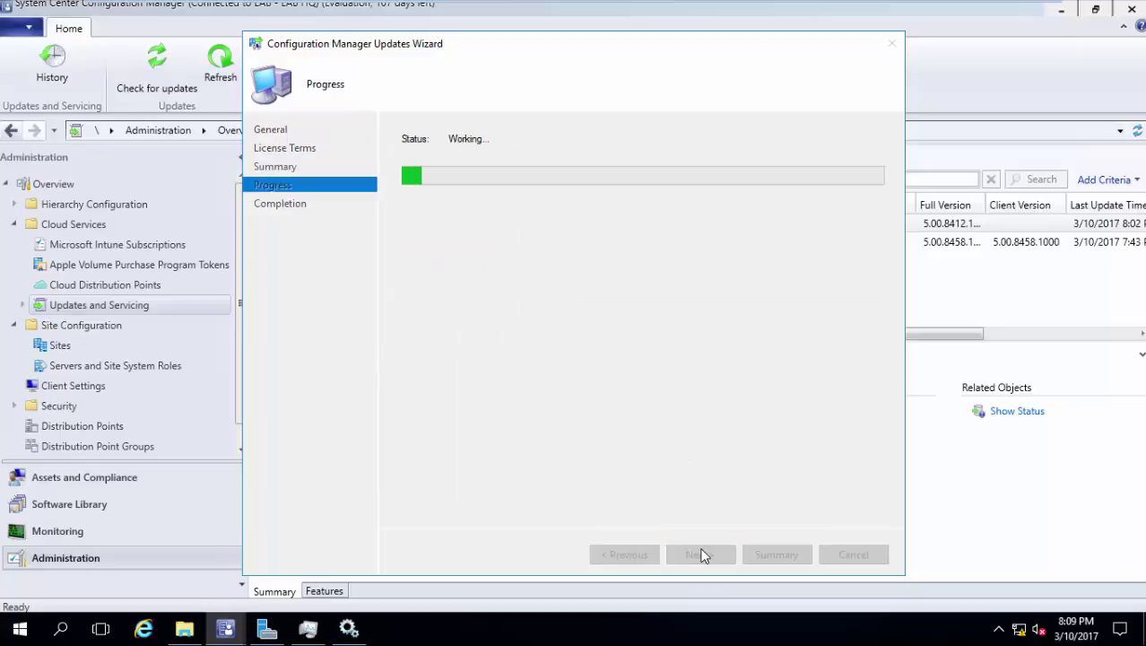
{"action": "left_click", "coordinate": [820, 557]}
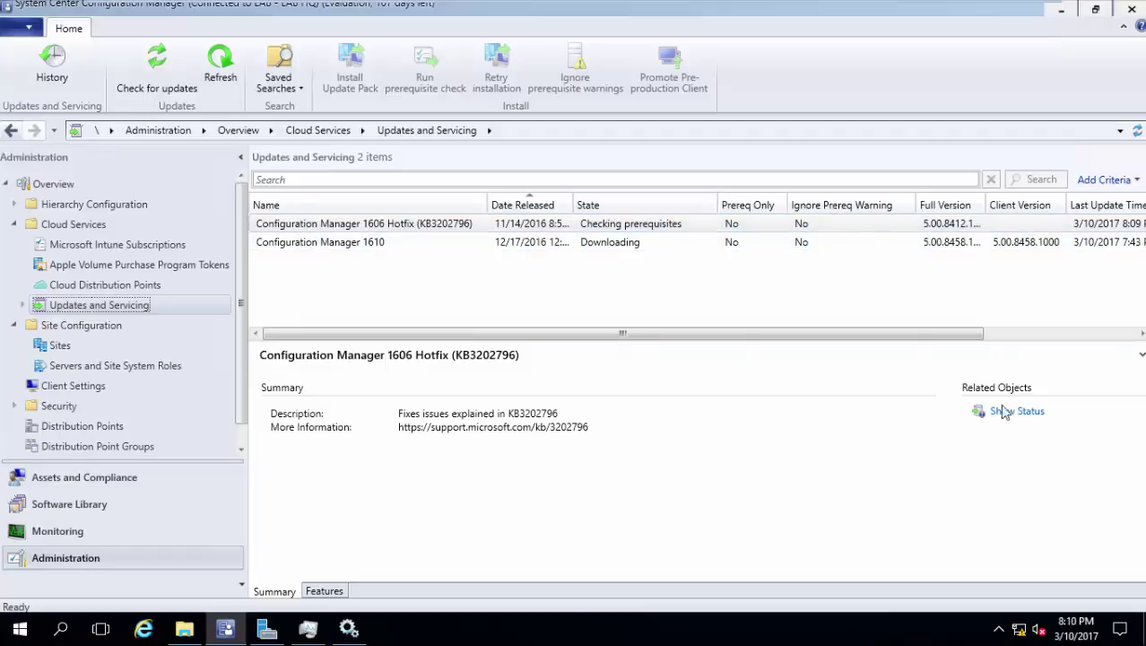
Show the hotfix's detailed installation status, review its Replication, Prerequisite Check and Installation phases, and refresh the Installation progress
{"action": "left_click", "coordinate": [1028, 418]}
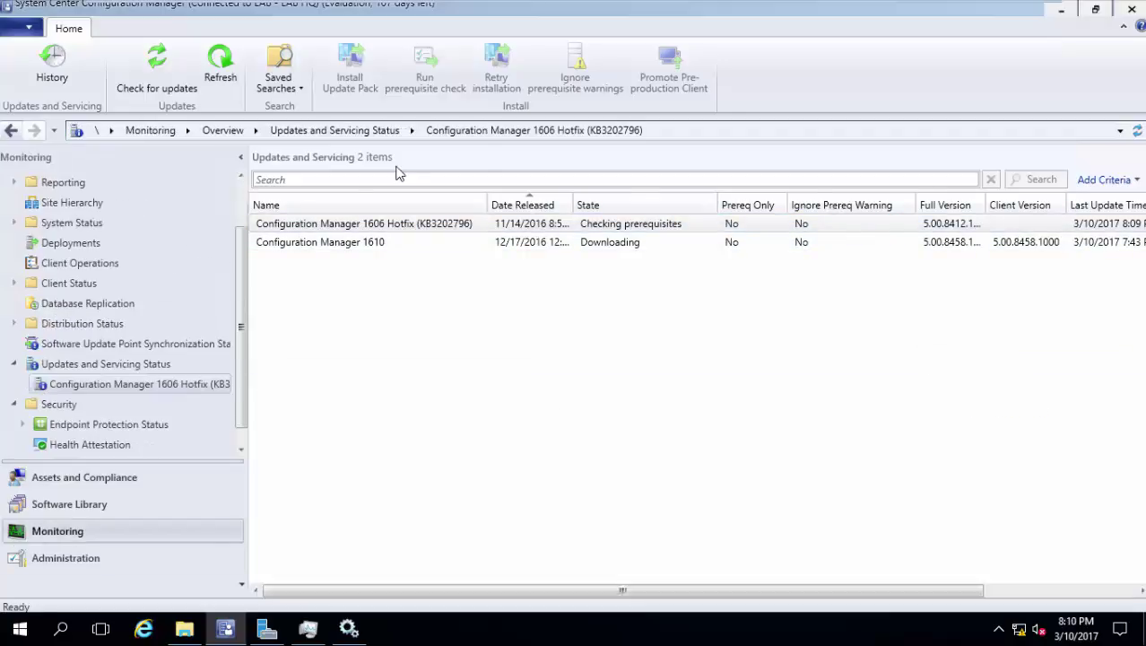
{"action": "left_click", "coordinate": [98, 64]}
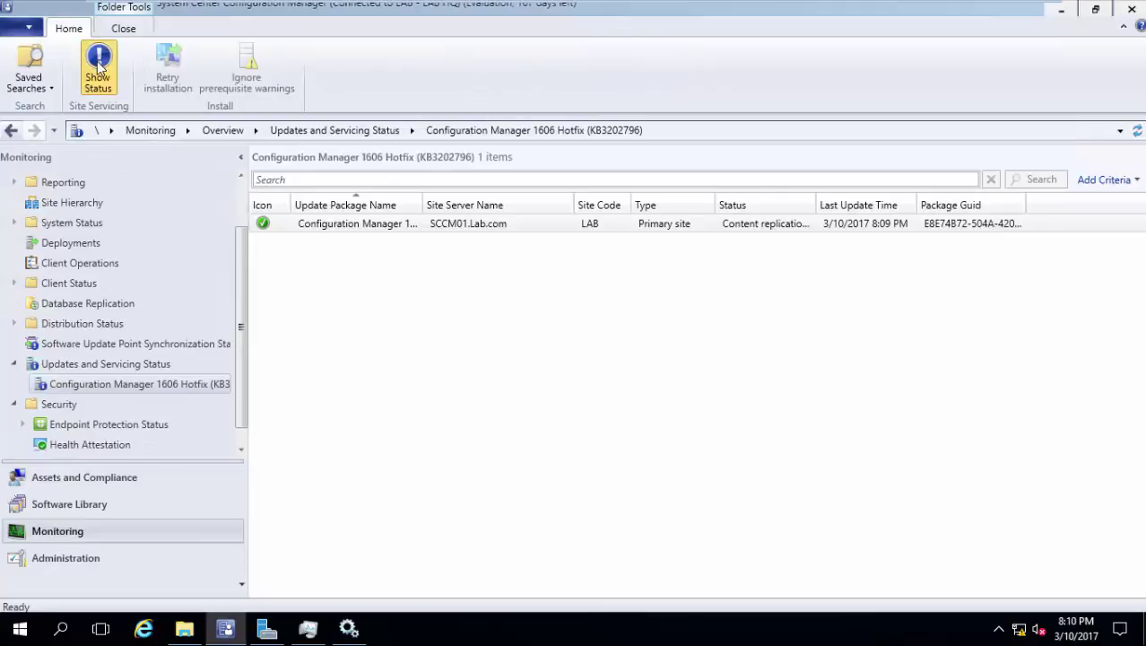
{"action": "left_click", "coordinate": [631, 142]}
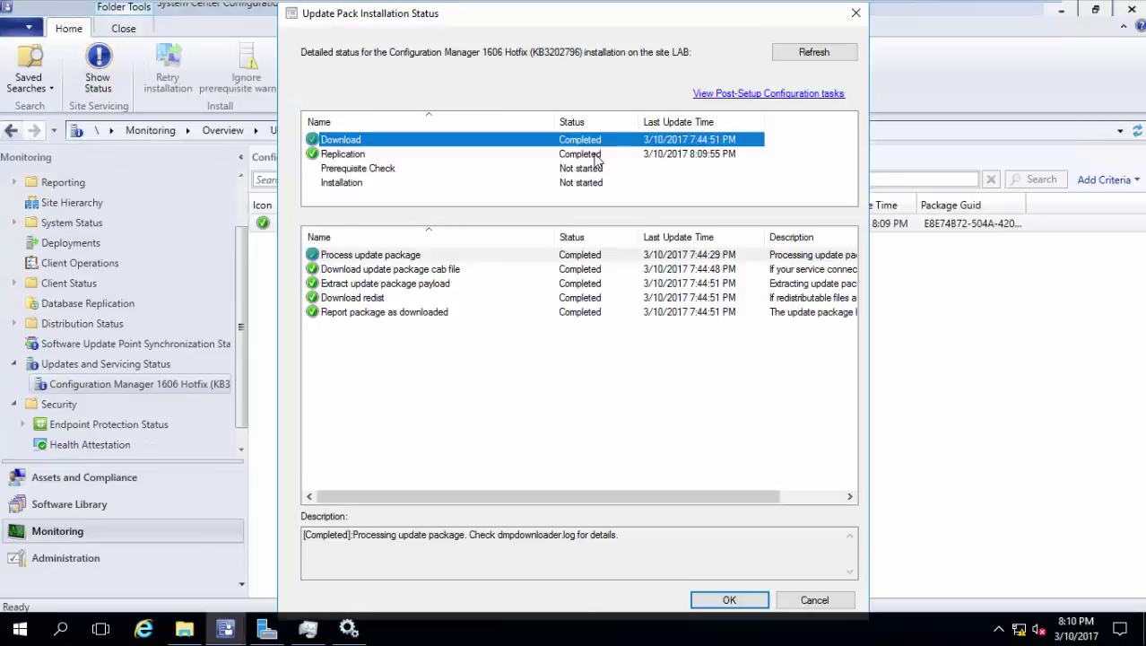
{"action": "left_click", "coordinate": [596, 154]}
{"action": "left_click", "coordinate": [587, 169]}
{"action": "left_click", "coordinate": [585, 183]}
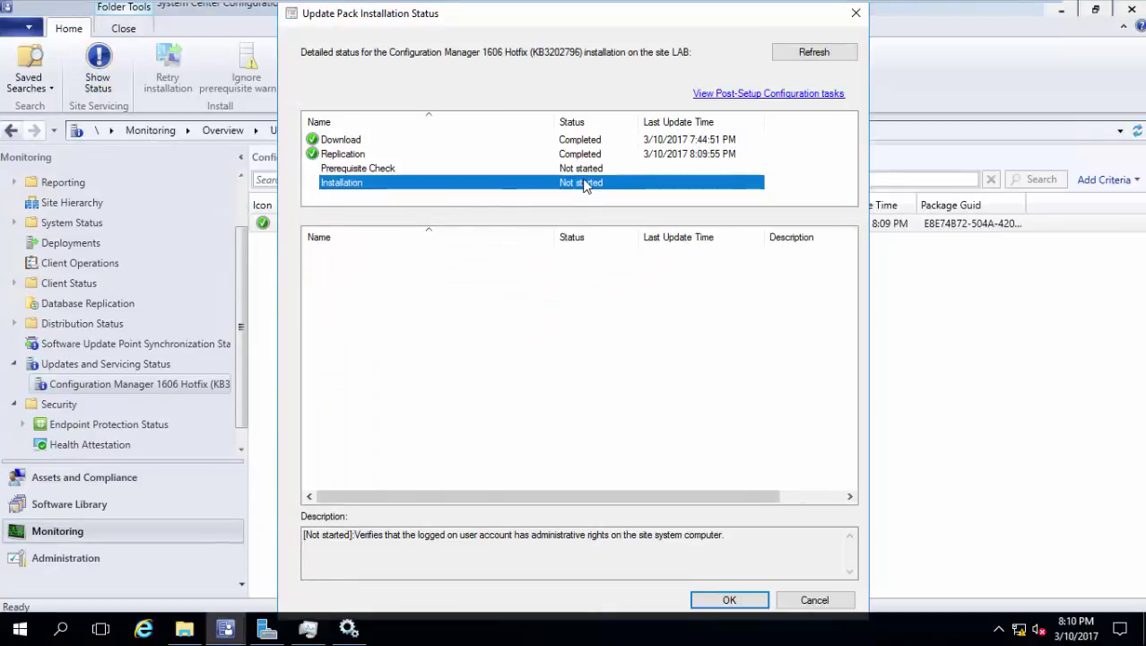
{"action": "left_click", "coordinate": [794, 54]}
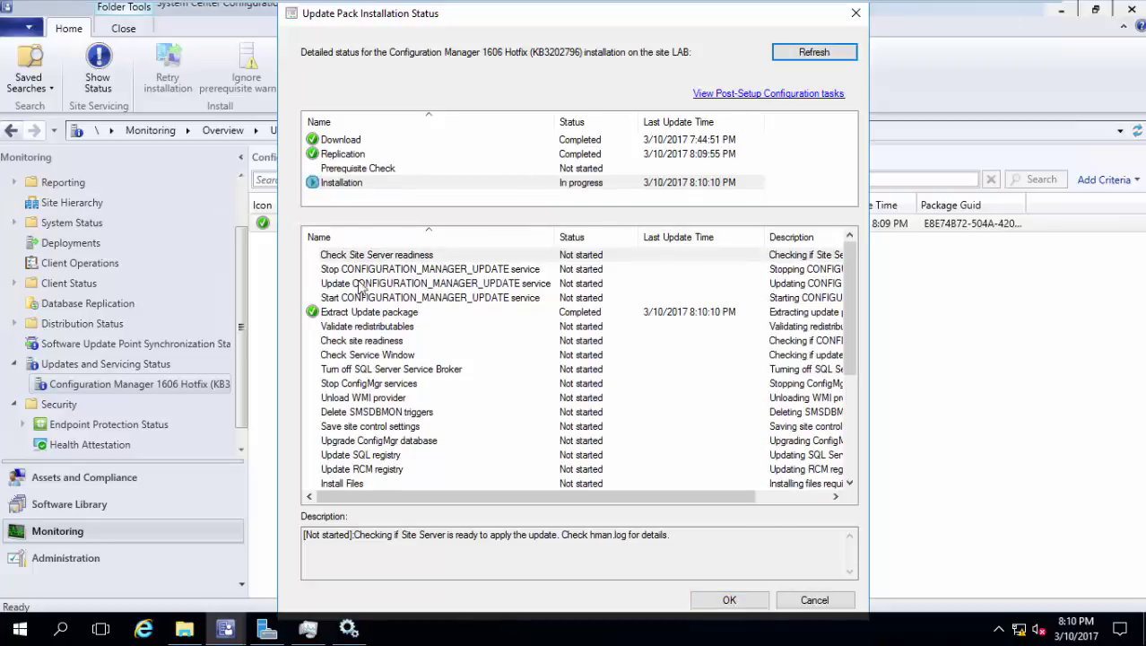
{"action": "left_click", "coordinate": [856, 12]}
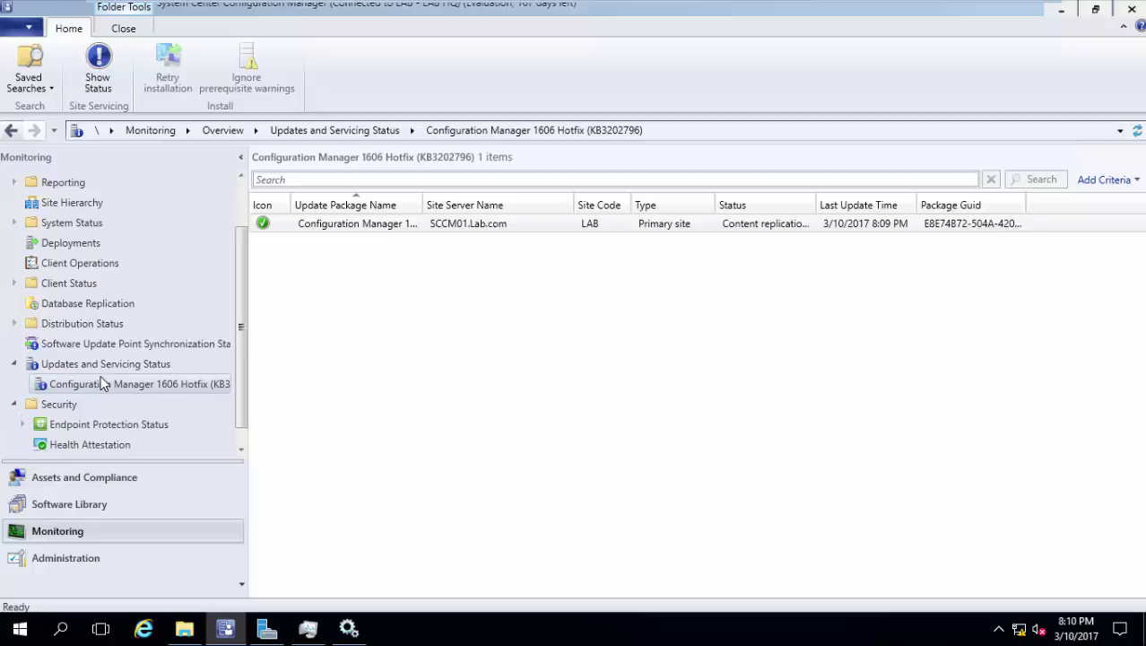
Return to Updates and Servicing in Administration and examine the Configuration Manager 1610 and 1606 Hotfix entries
{"action": "left_click", "coordinate": [76, 560]}
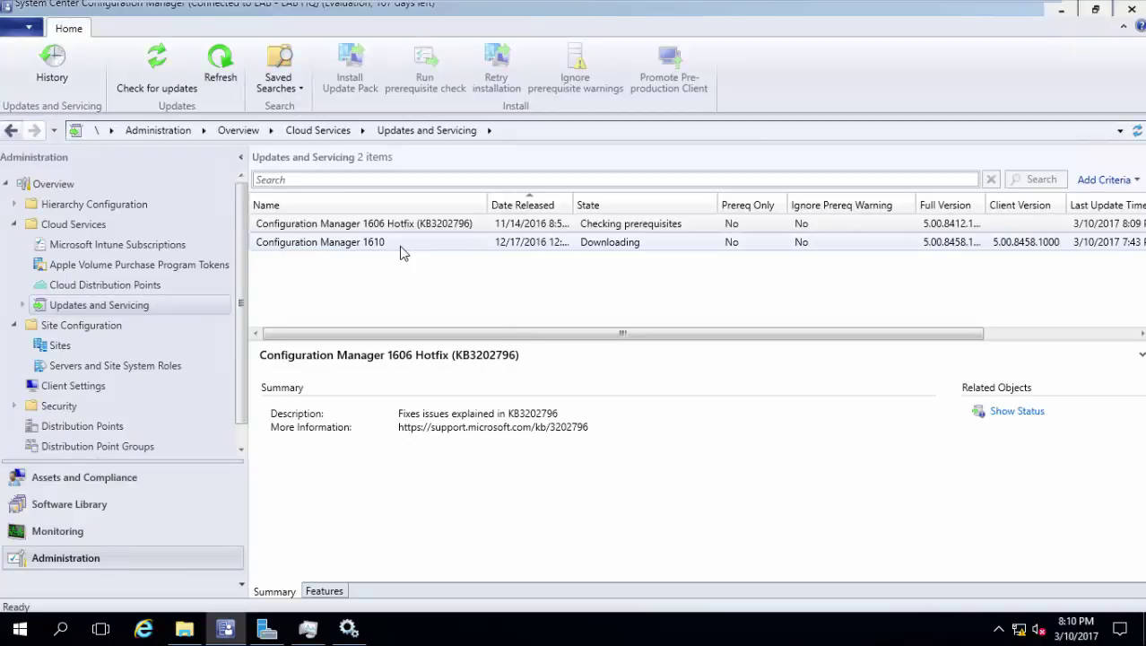
{"action": "left_click", "coordinate": [401, 252]}
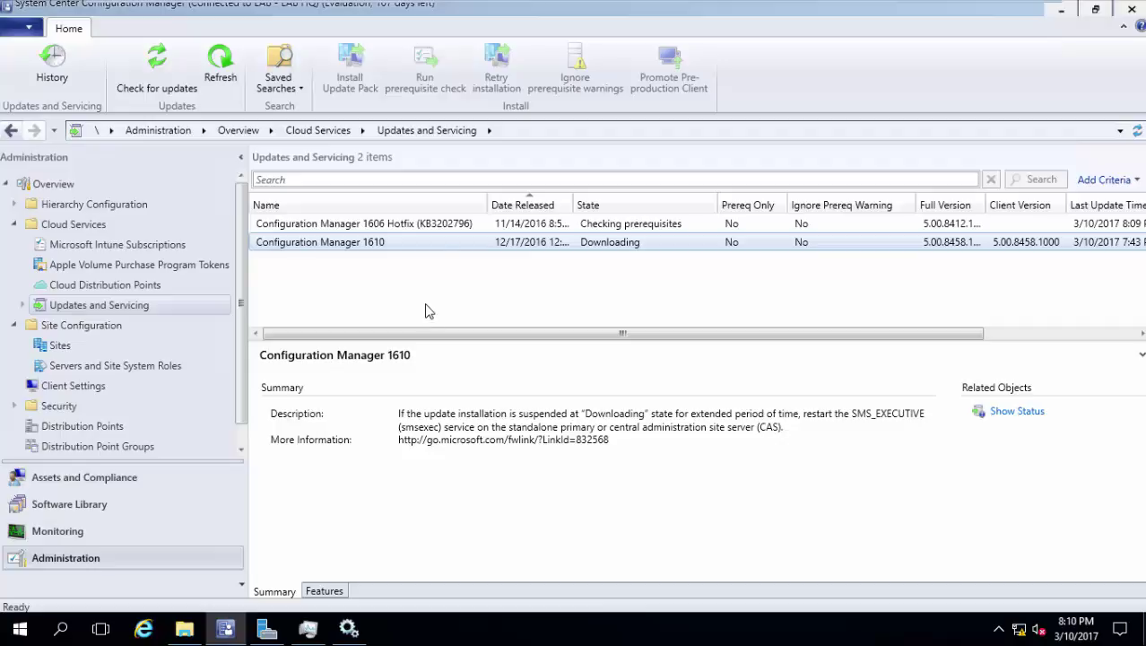
{"action": "left_click", "coordinate": [452, 224]}
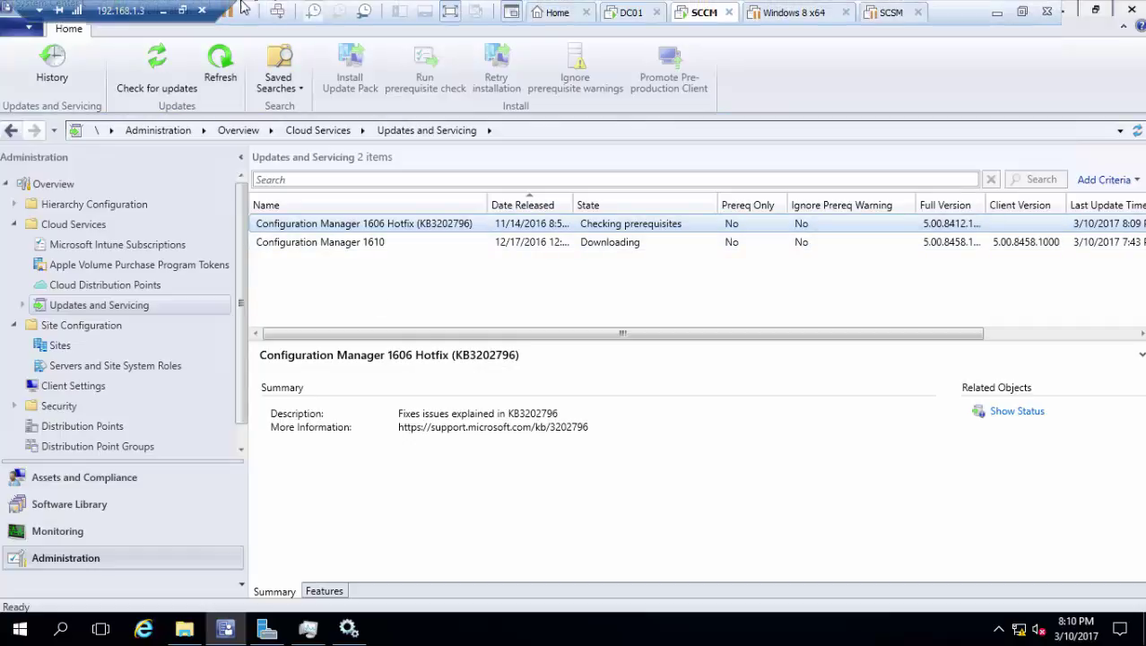
{"action": "left_click", "coordinate": [164, 10]}
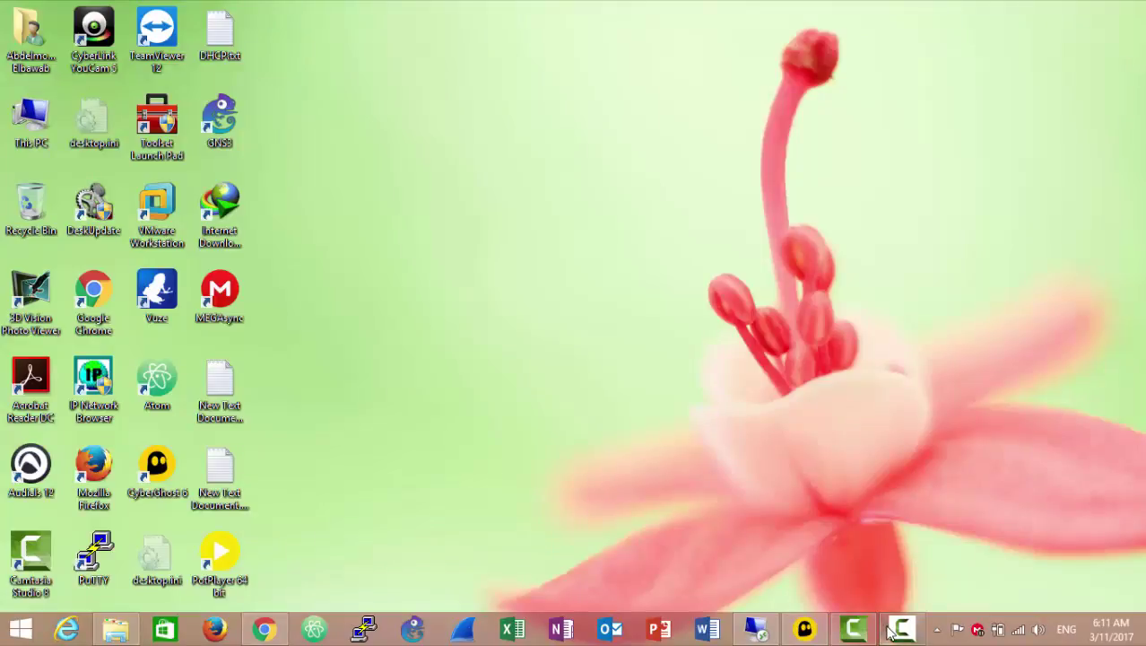
{"action": "left_click", "coordinate": [902, 628]}
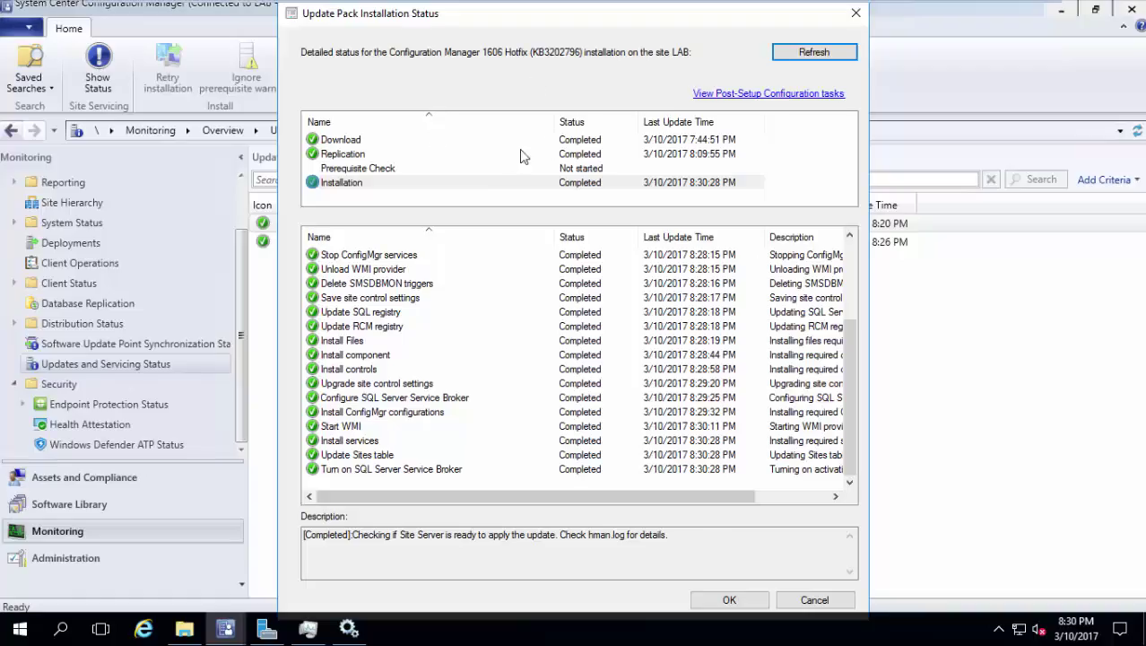
Inspect the hotfix's Save site control settings and Install Files installation tasks, and close the detailed status
{"action": "left_click", "coordinate": [444, 298]}
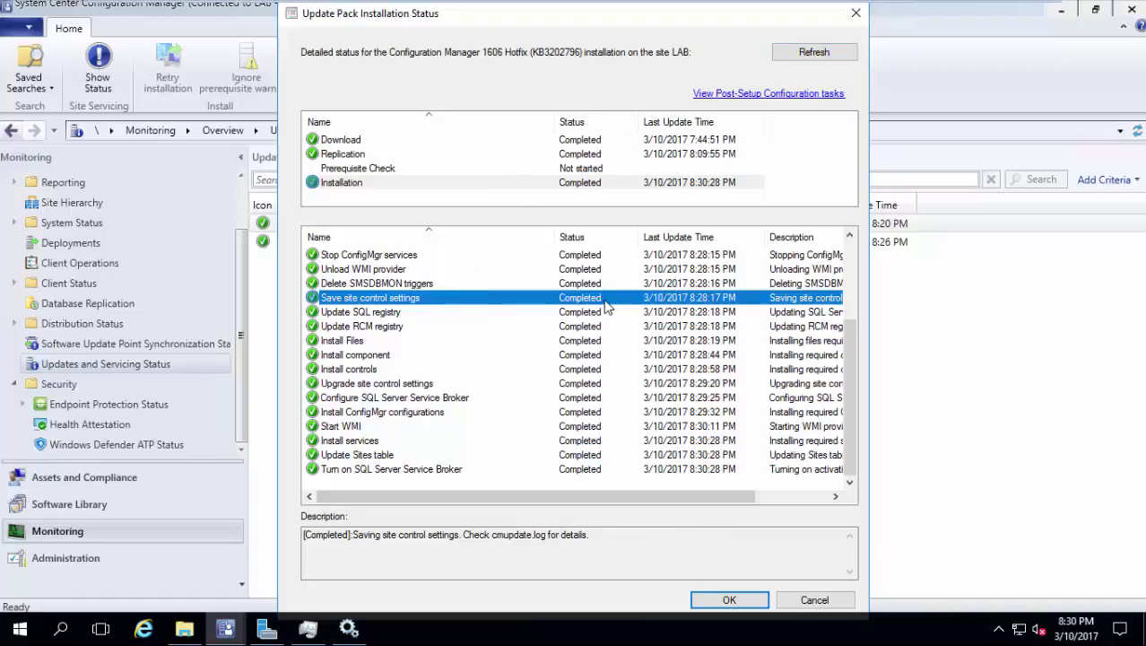
{"action": "left_click", "coordinate": [432, 341]}
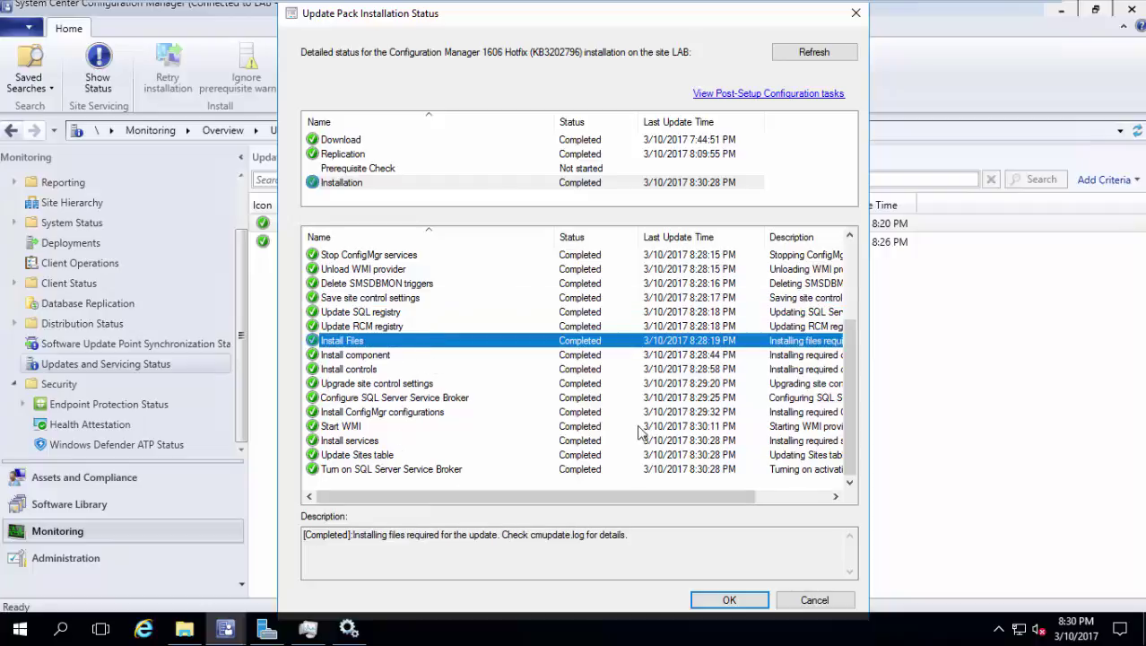
{"action": "left_click", "coordinate": [734, 600]}
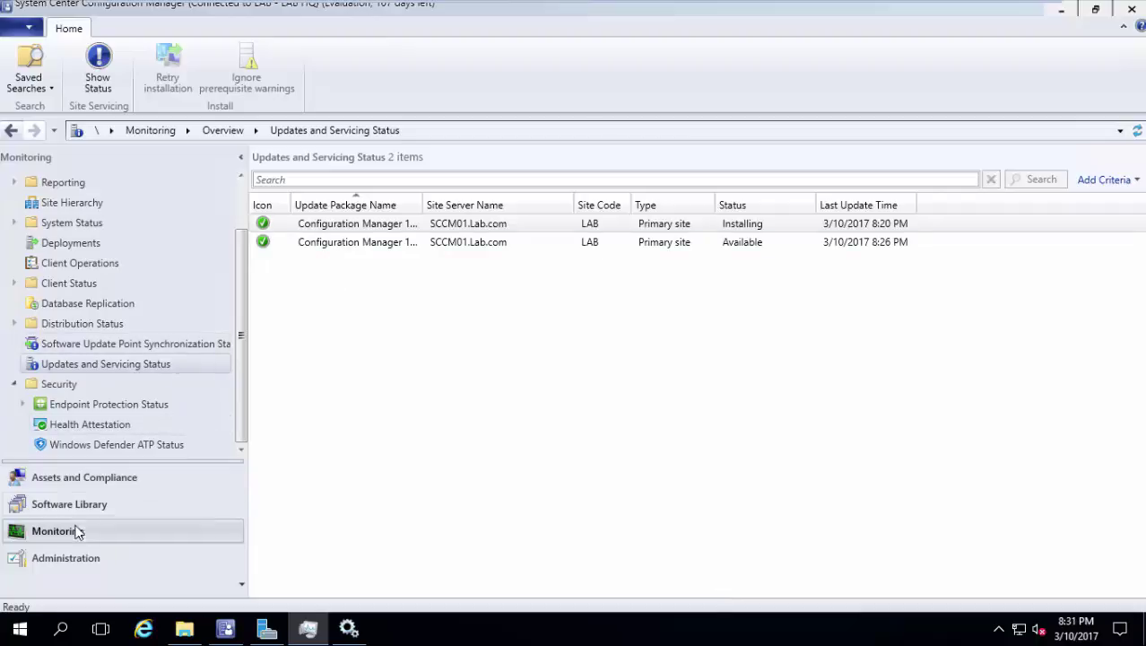
Check the update states in Administration, and restart the Configuration Manager console, dismissing the new-update notice
{"action": "left_click", "coordinate": [68, 563]}
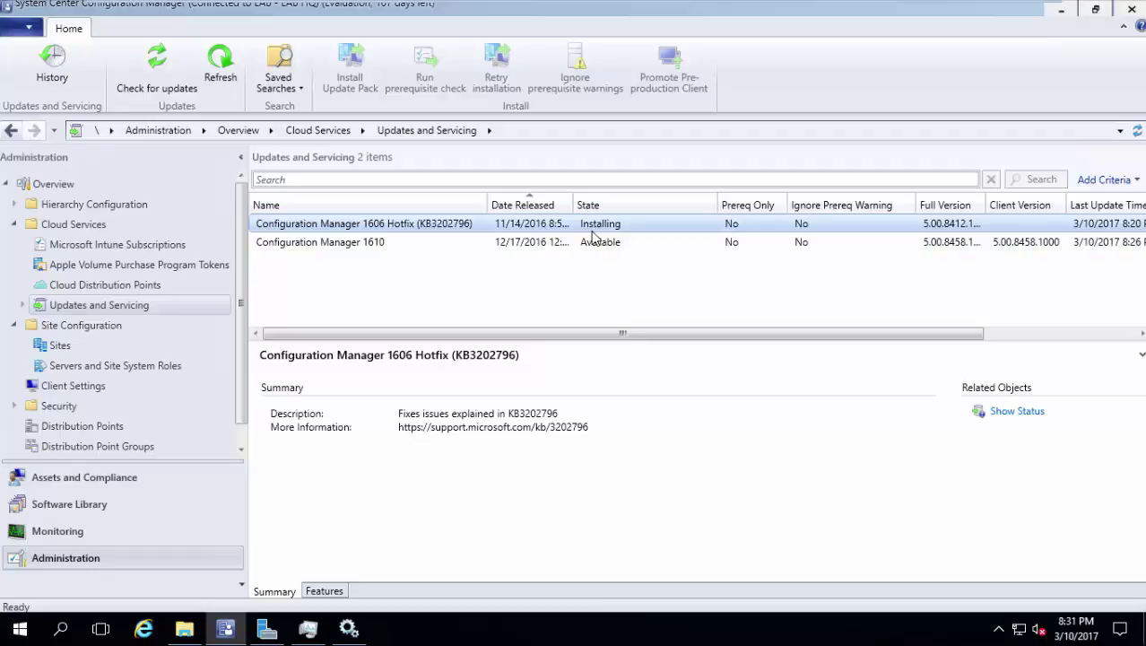
{"action": "left_click", "coordinate": [1137, 9]}
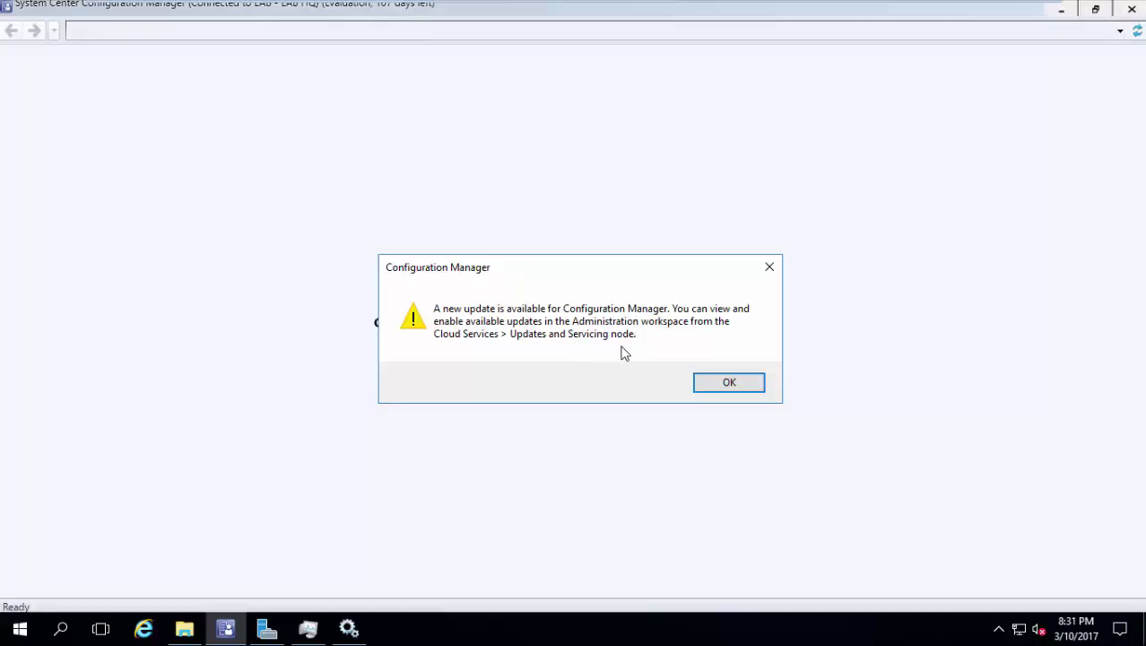
{"action": "left_click", "coordinate": [703, 384]}
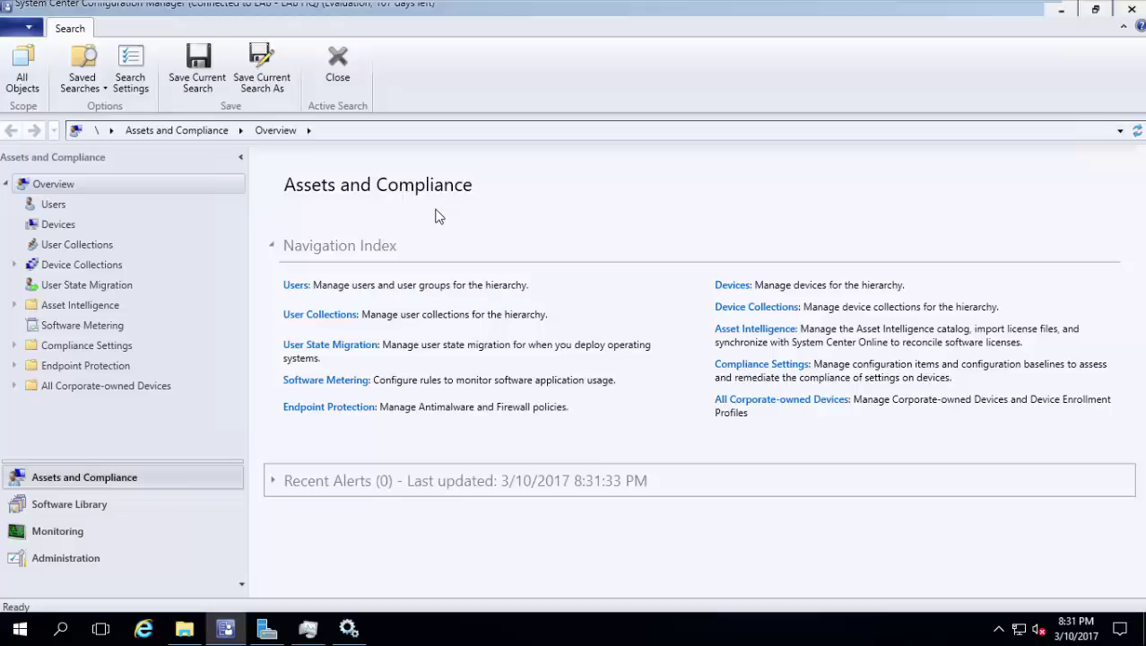
Open Updates and Servicing under Cloud Services in the Administration workspace to examine the update states
{"action": "left_click", "coordinate": [87, 561]}
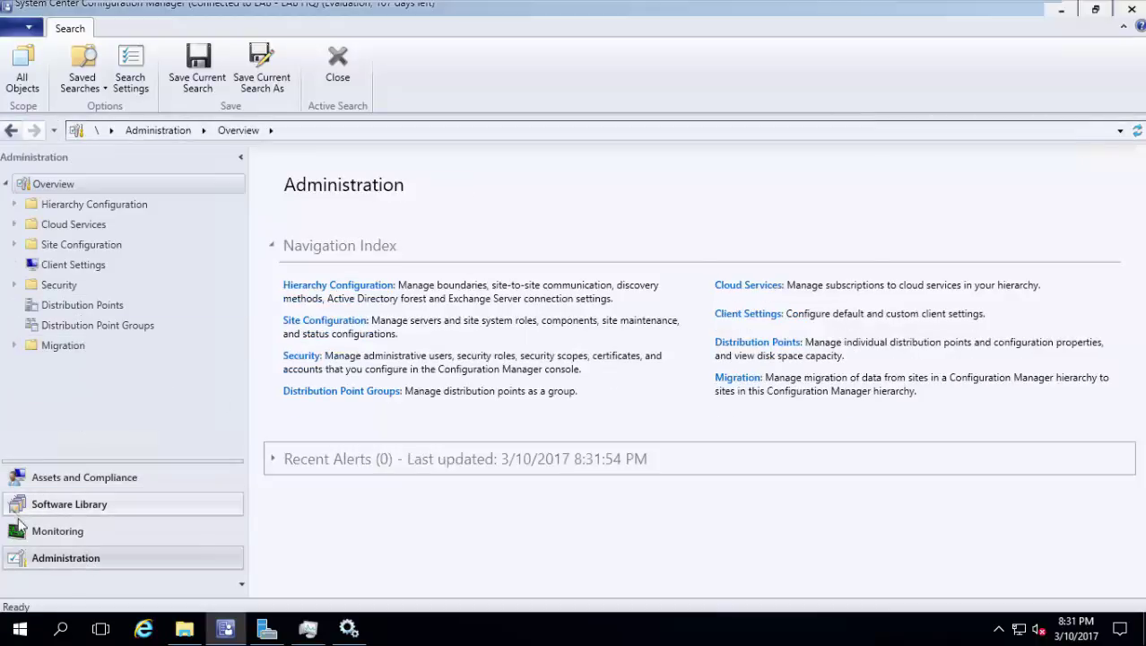
{"action": "left_click", "coordinate": [14, 244]}
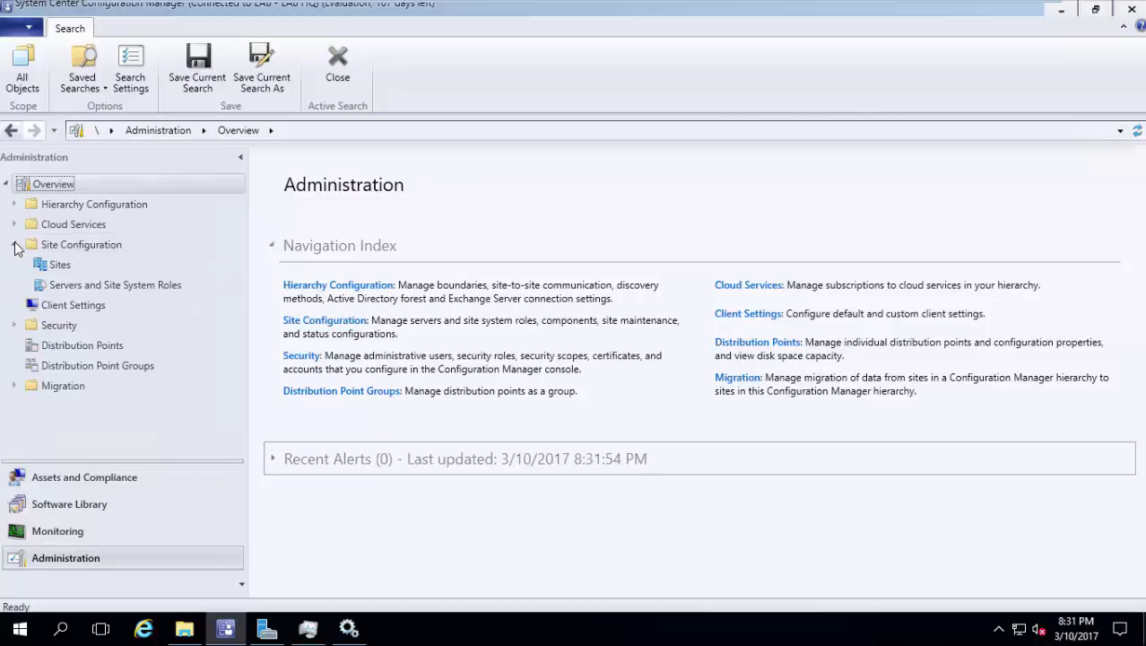
{"action": "left_click", "coordinate": [13, 244]}
{"action": "left_click", "coordinate": [14, 224]}
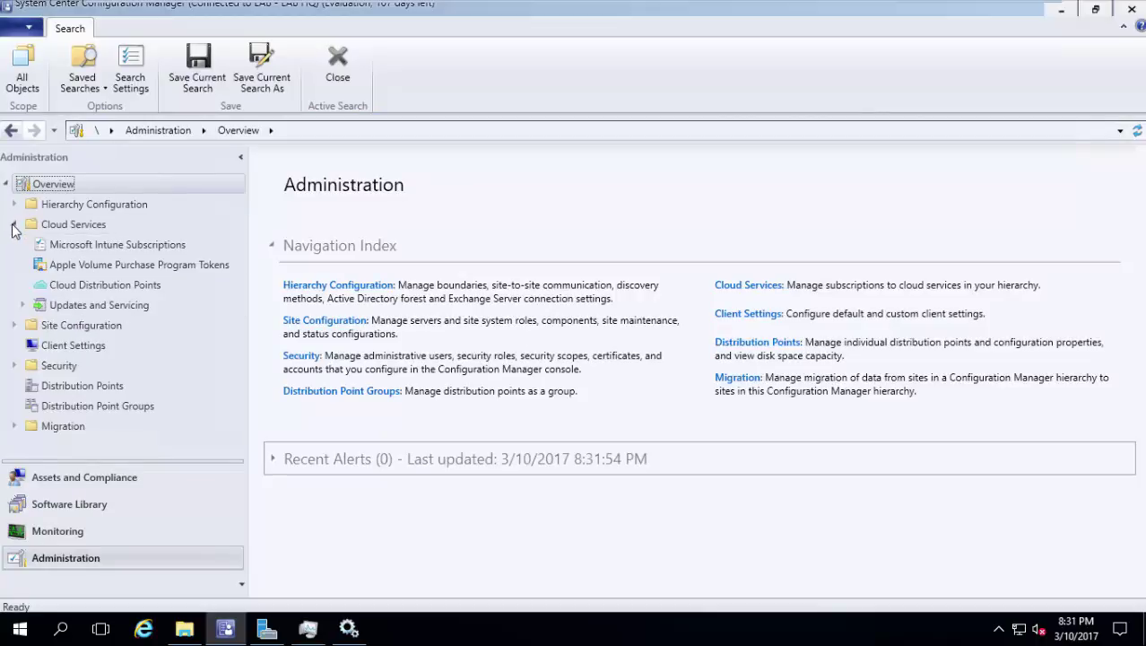
{"action": "left_click", "coordinate": [74, 308]}
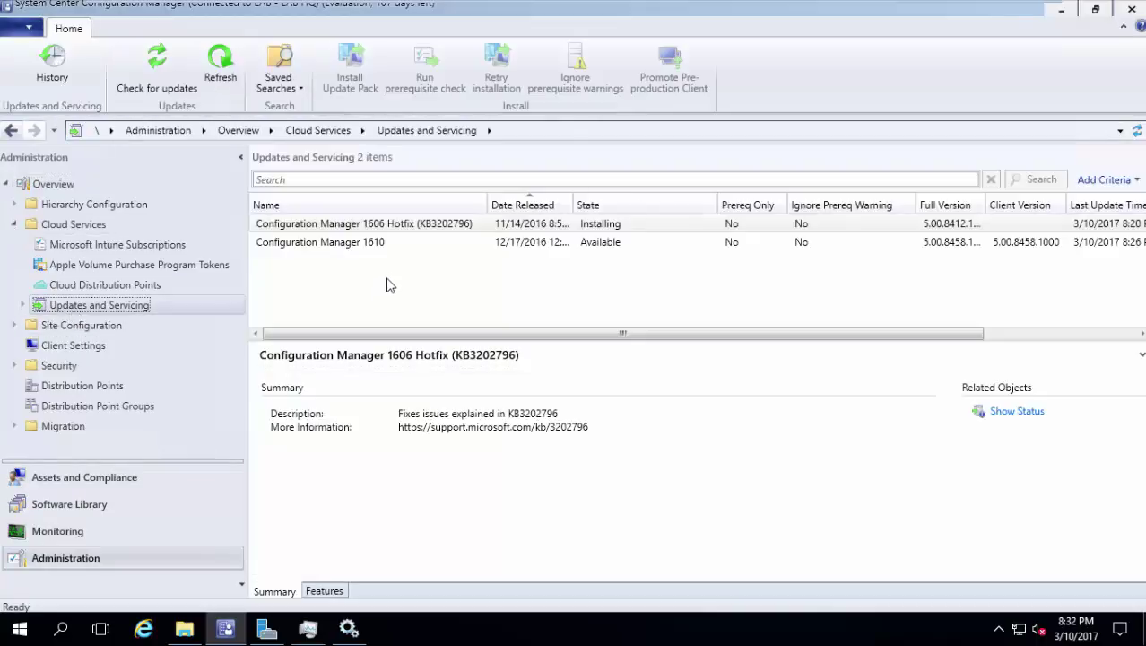
Start installing the Configuration Manager 1610 update pack, choosing to ignore any prerequisite check warnings
{"action": "left_click", "coordinate": [367, 246]}
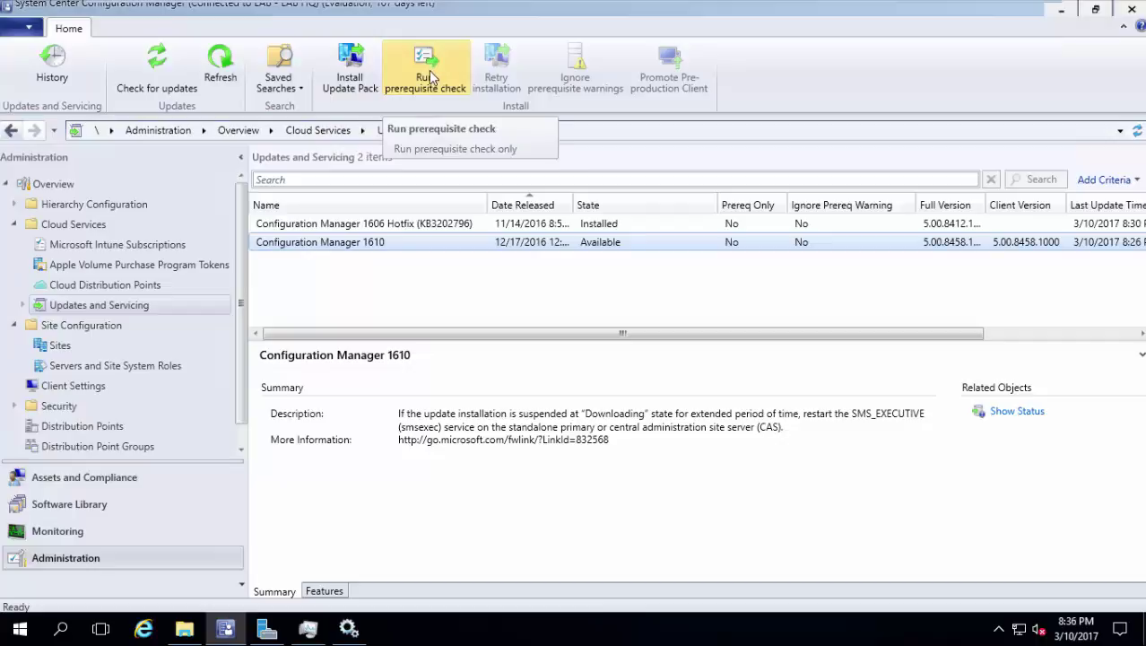
{"action": "left_click", "coordinate": [356, 77]}
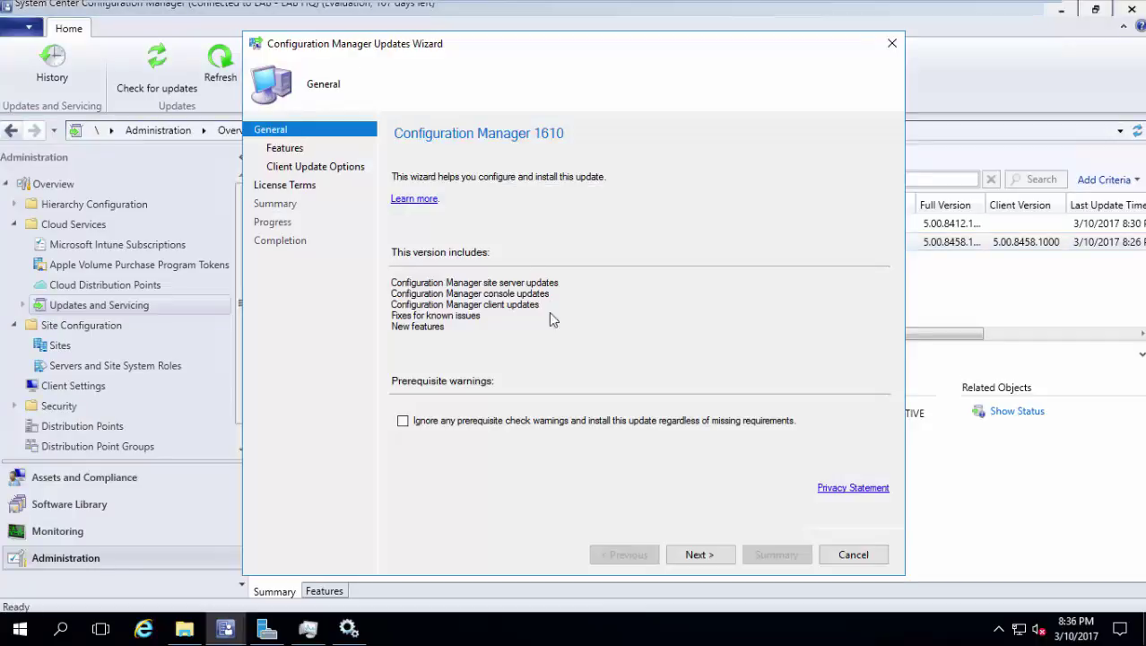
{"action": "left_click", "coordinate": [635, 423]}
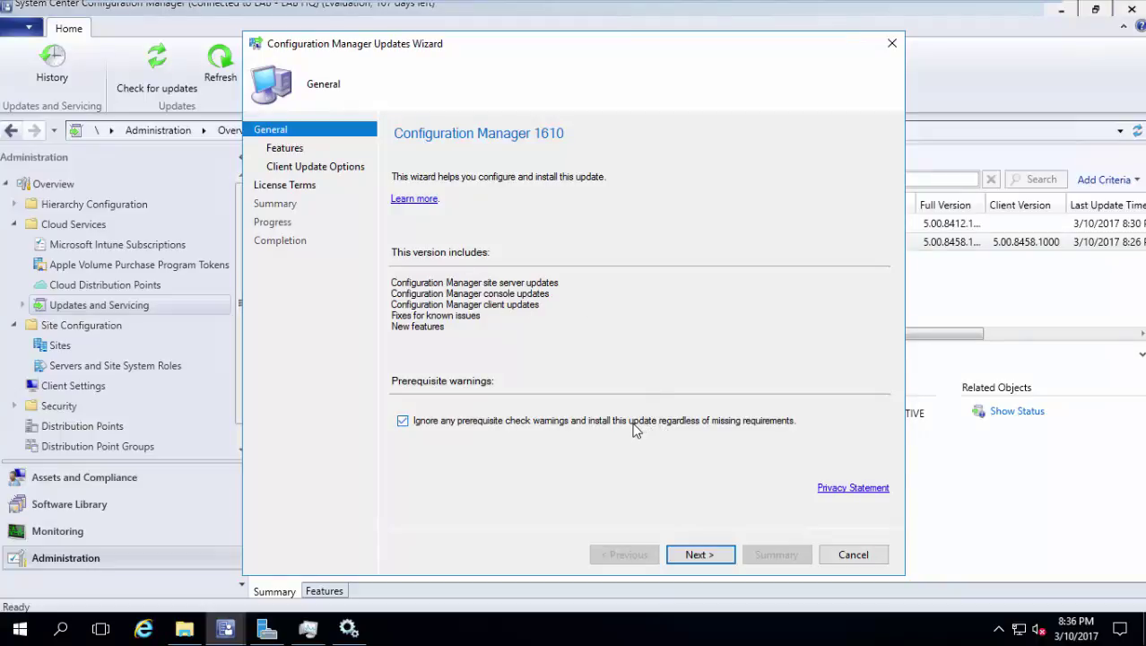
{"action": "left_click", "coordinate": [692, 556]}
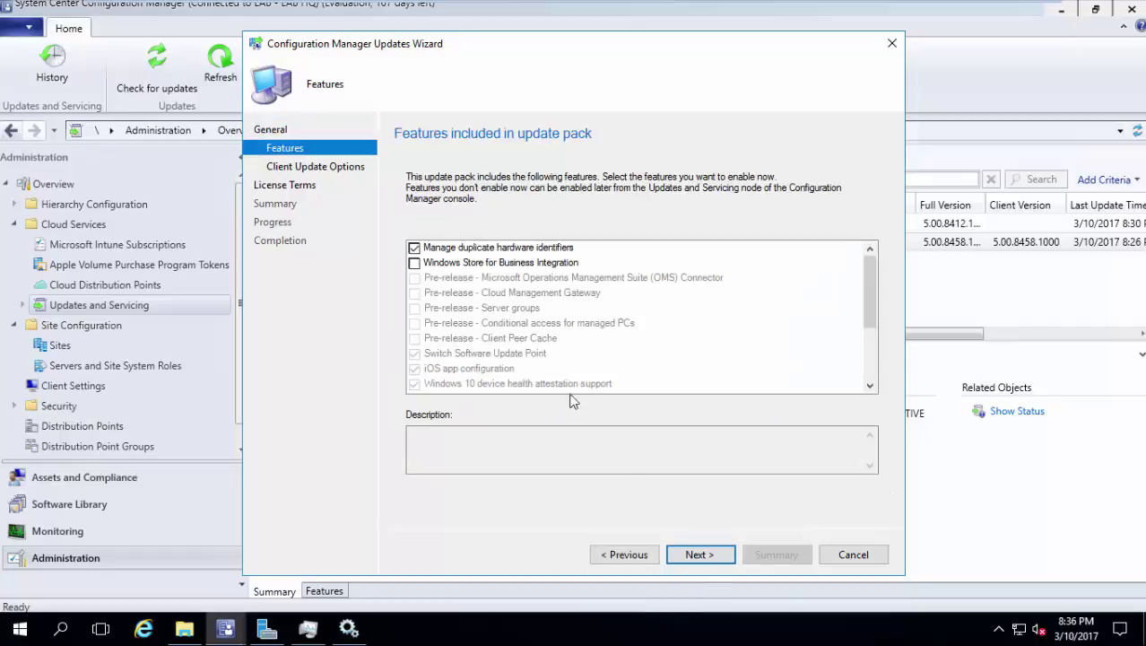
Read the description of Manage duplicate hardware identifiers among the 1610 features and keep the feature enabled
{"action": "left_click", "coordinate": [518, 254]}
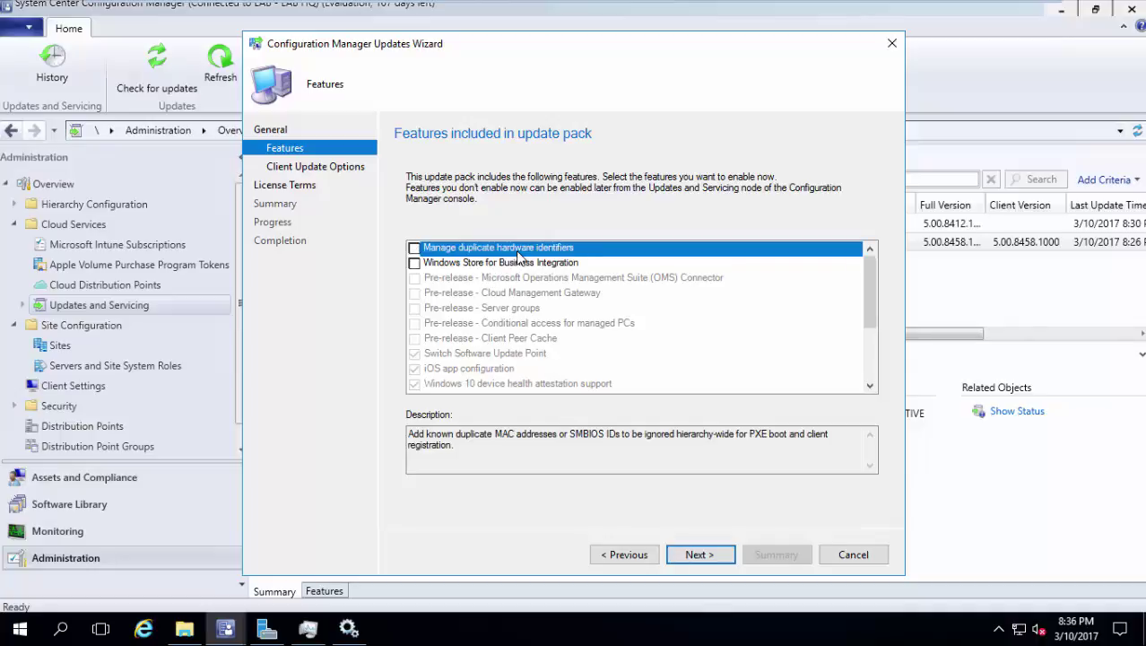
{"action": "key", "text": "space"}
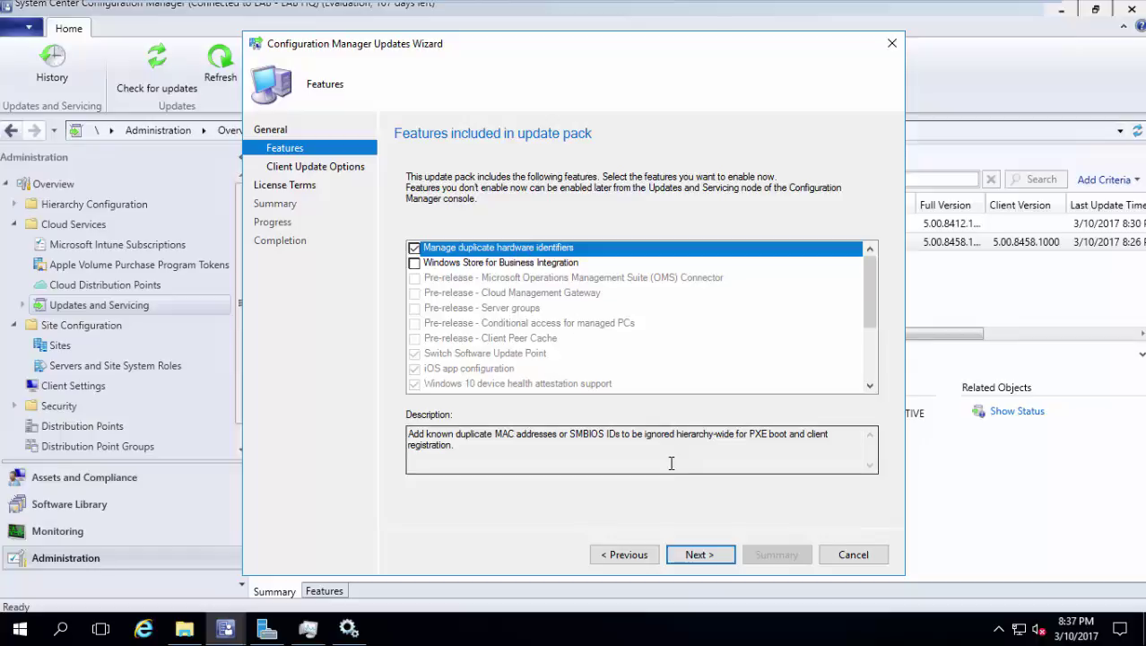
{"action": "left_click", "coordinate": [699, 554]}
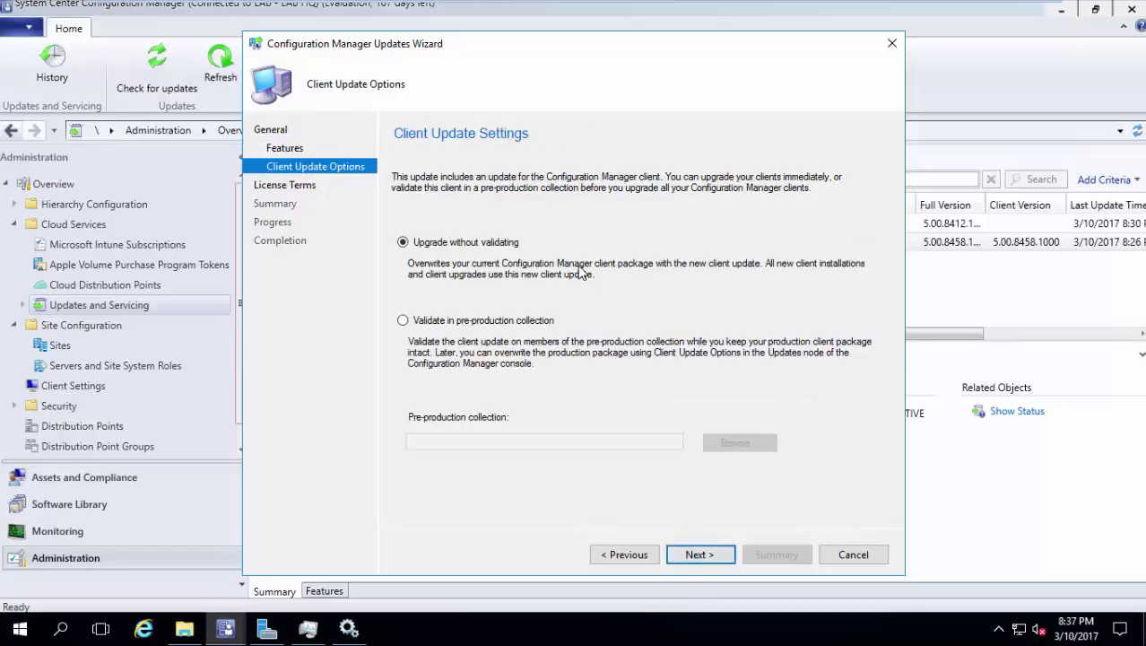
Choose Upgrade without validating as the client update option, and exit the 1610 wizard at the license terms
{"action": "left_click", "coordinate": [480, 322]}
{"action": "left_click", "coordinate": [510, 243]}
{"action": "left_click", "coordinate": [692, 554]}
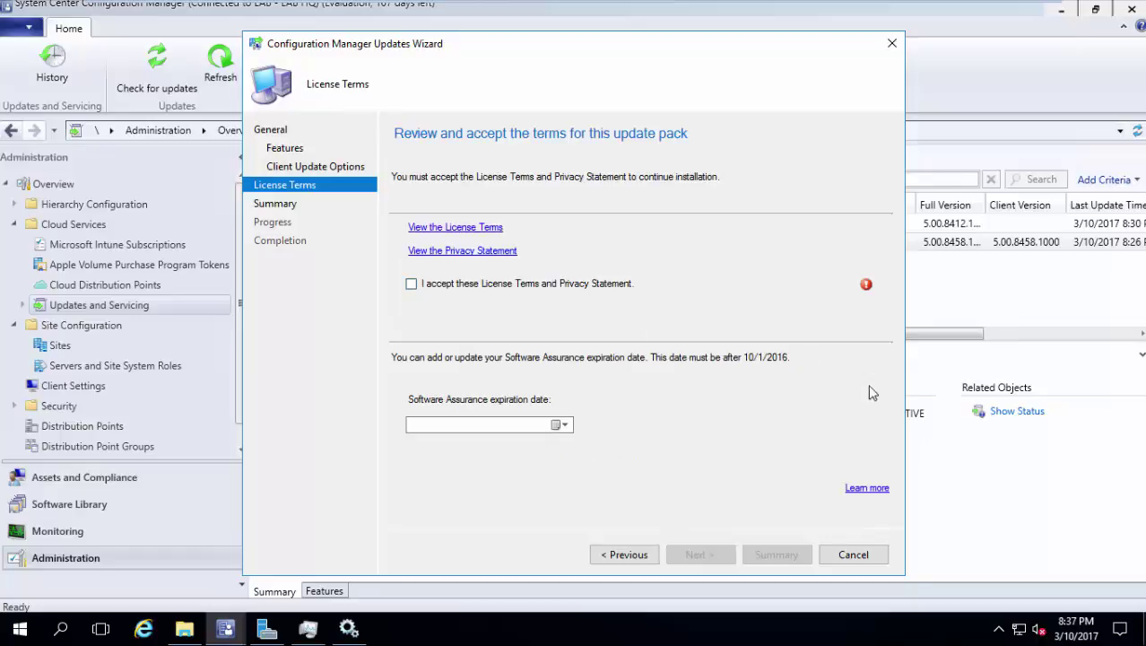
{"action": "left_click", "coordinate": [843, 558]}
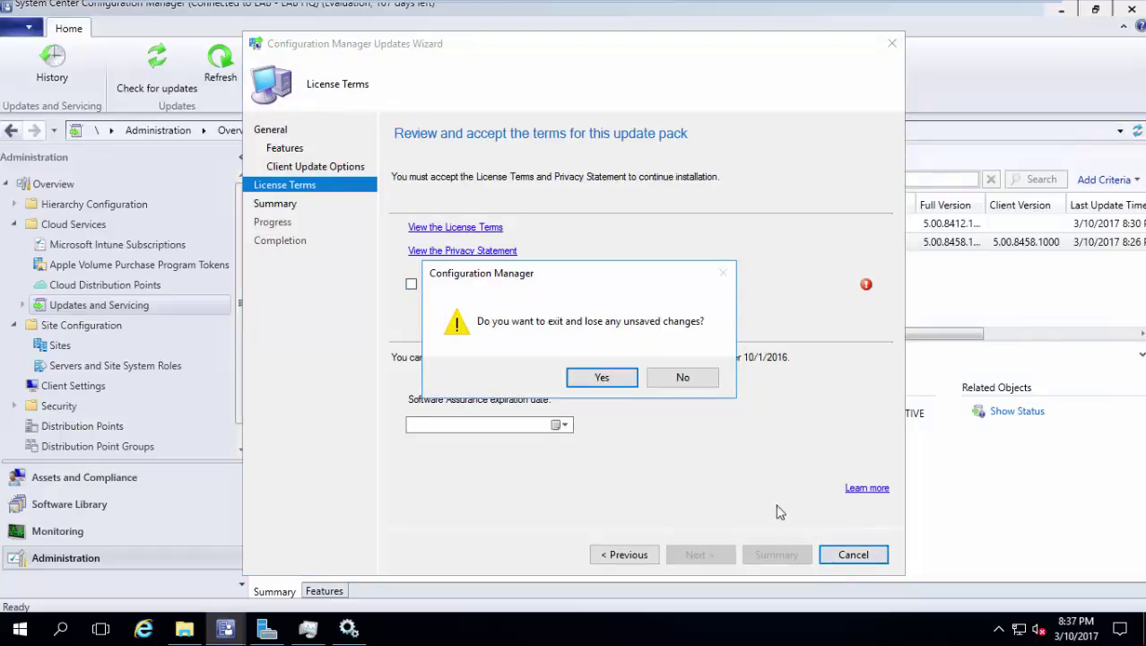
{"action": "left_click", "coordinate": [627, 378]}
{"action": "left_click", "coordinate": [441, 226]}
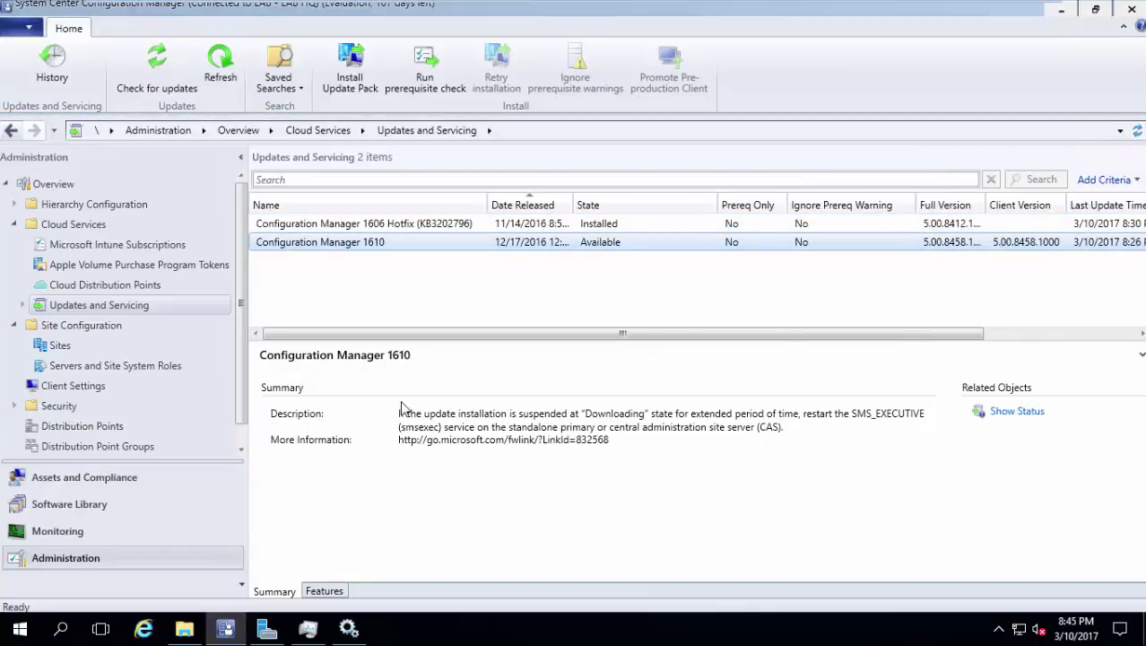
{"action": "left_click", "coordinate": [82, 505]}
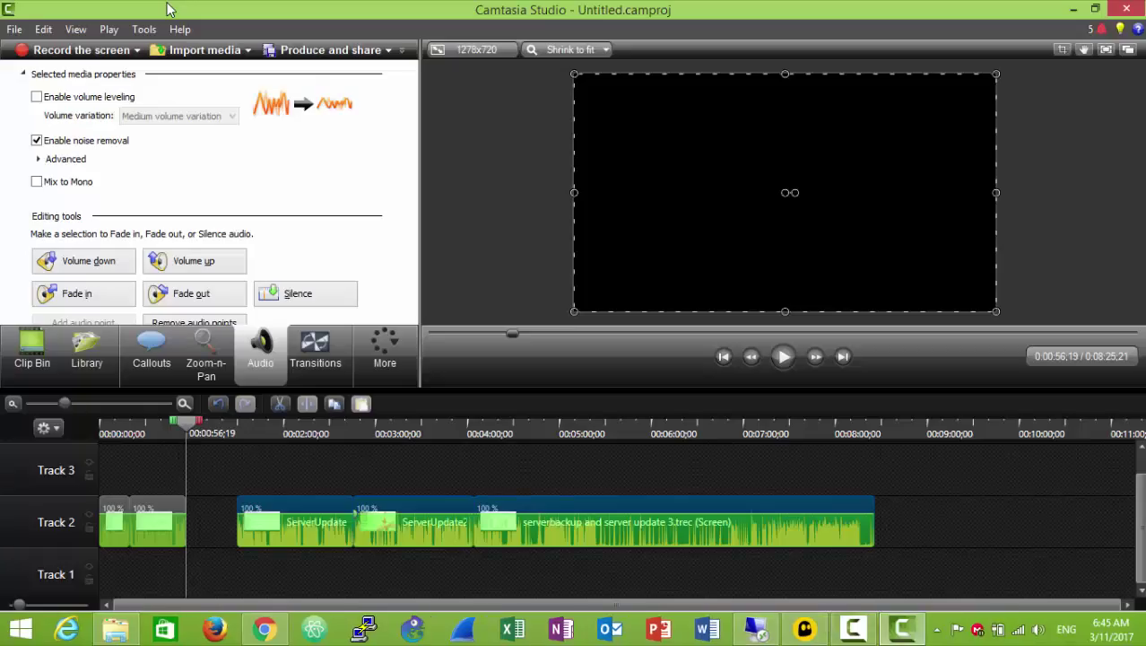
{"action": "left_click", "coordinate": [901, 628]}
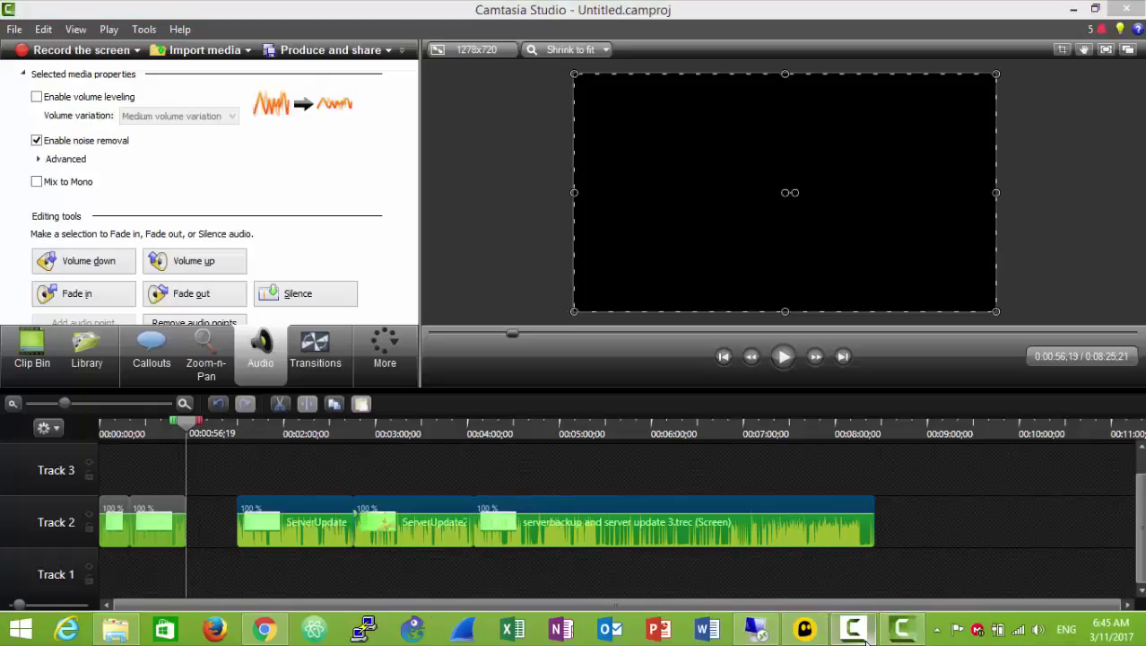